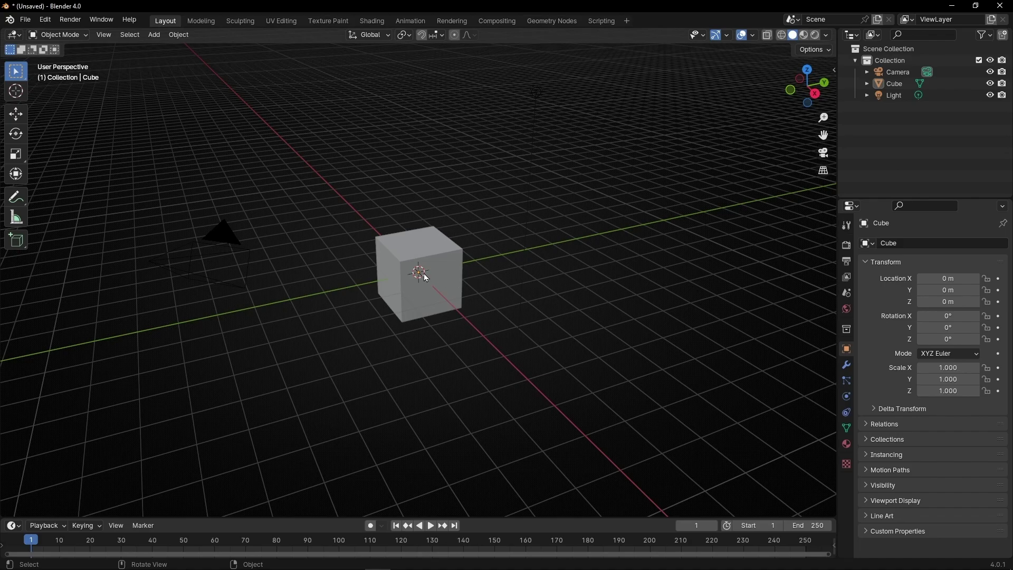
- Add a plane mesh and scale it up to about 14
click(151, 35)
mouse_move(149, 45)
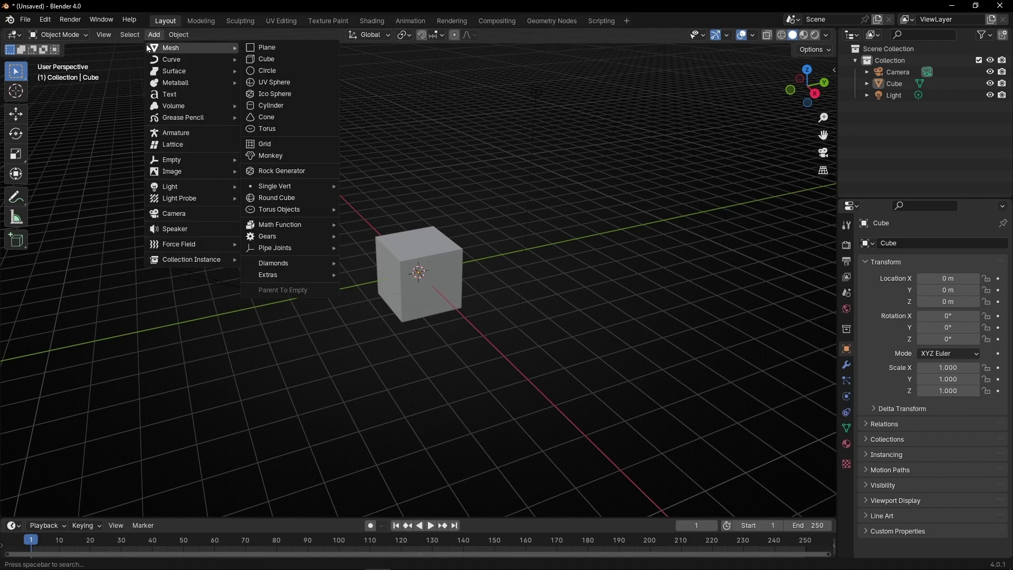
click(264, 48)
key(s)
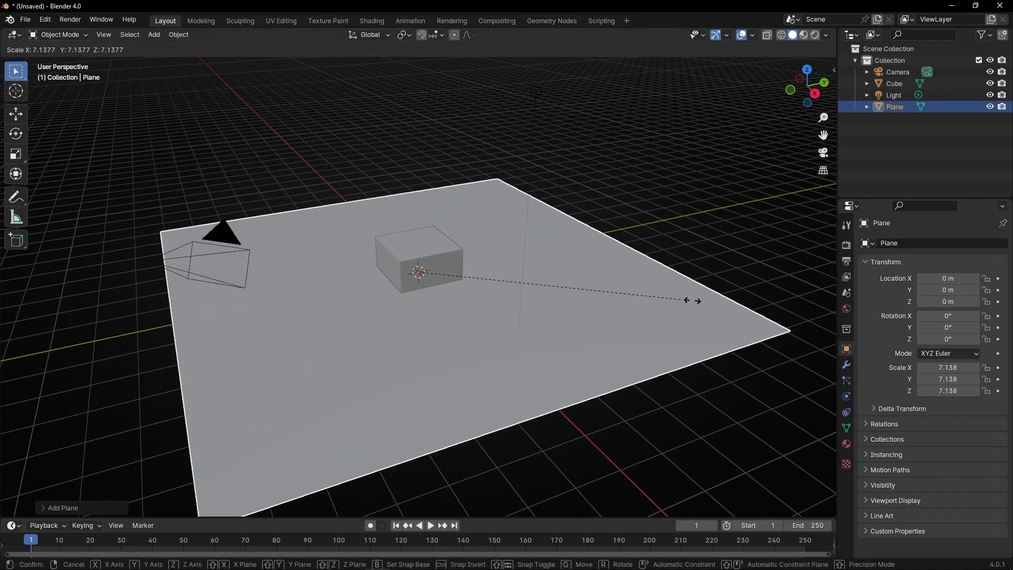
click(3, 285)
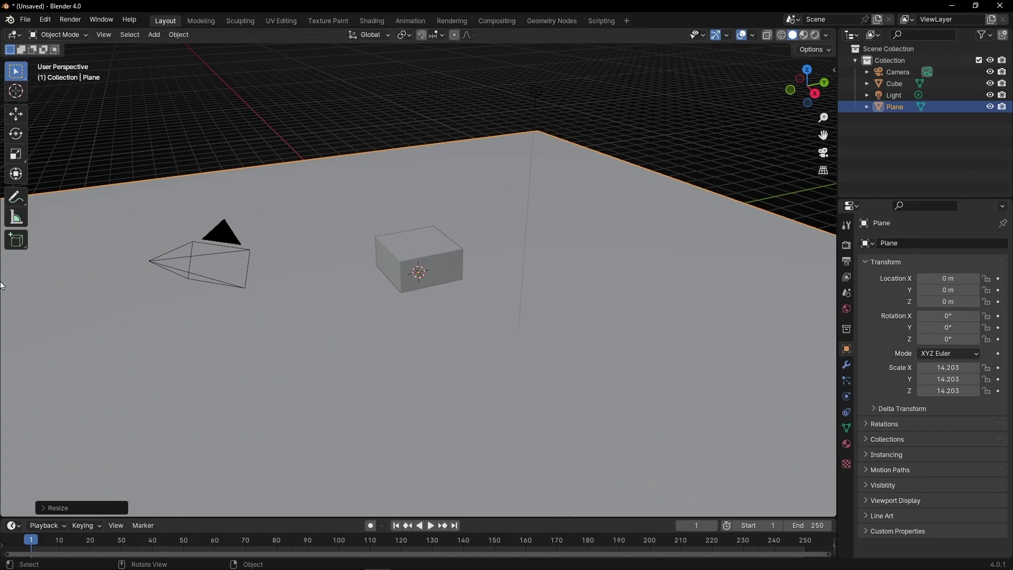
- Raise the cube along Z to about 6.7458 m above the plane
click(442, 272)
key(g)
key(z)
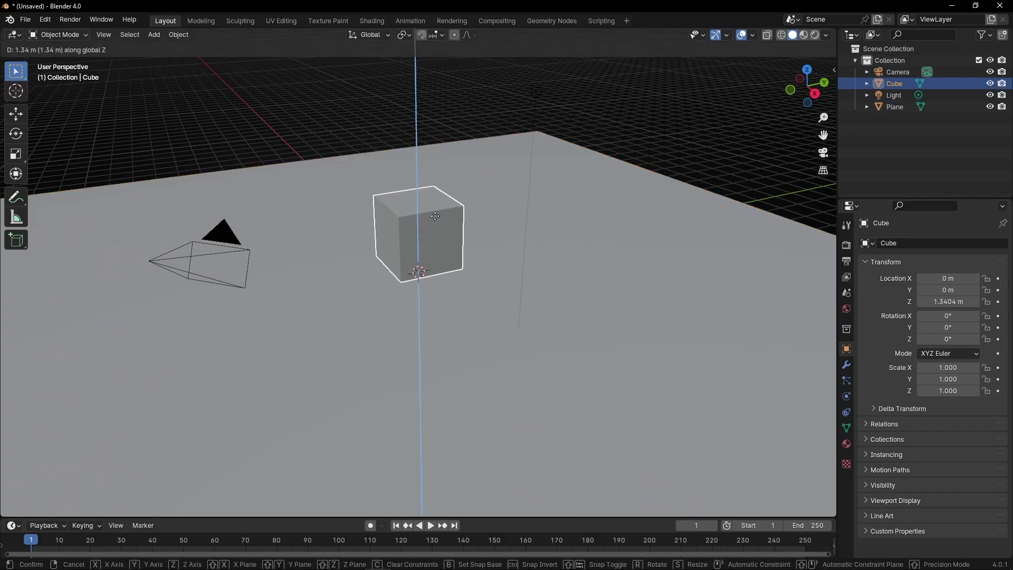
click(450, 190)
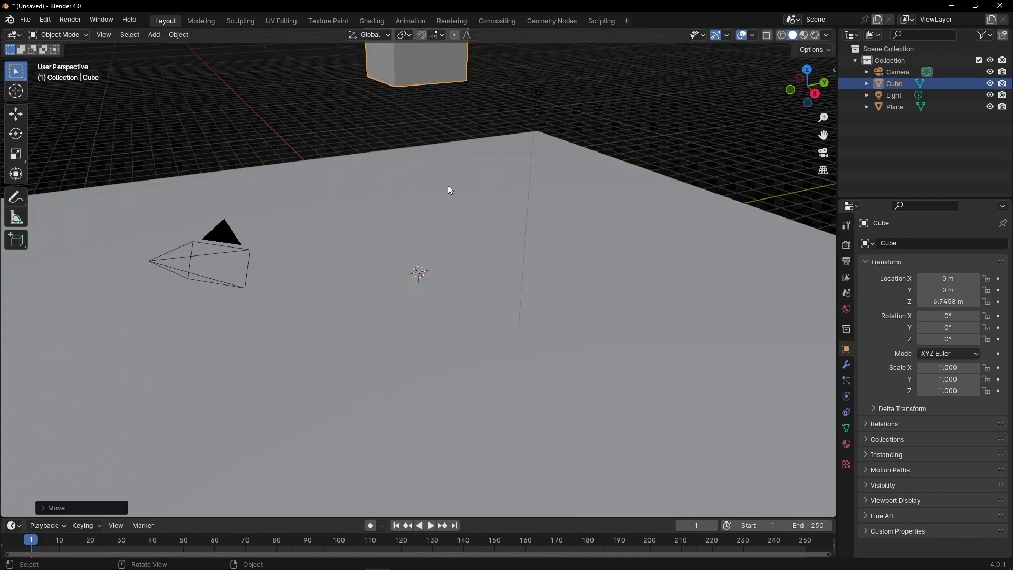
- Delete the camera and the light
scroll(423, 208, down, 3)
click(343, 261)
key(Delete)
click(476, 187)
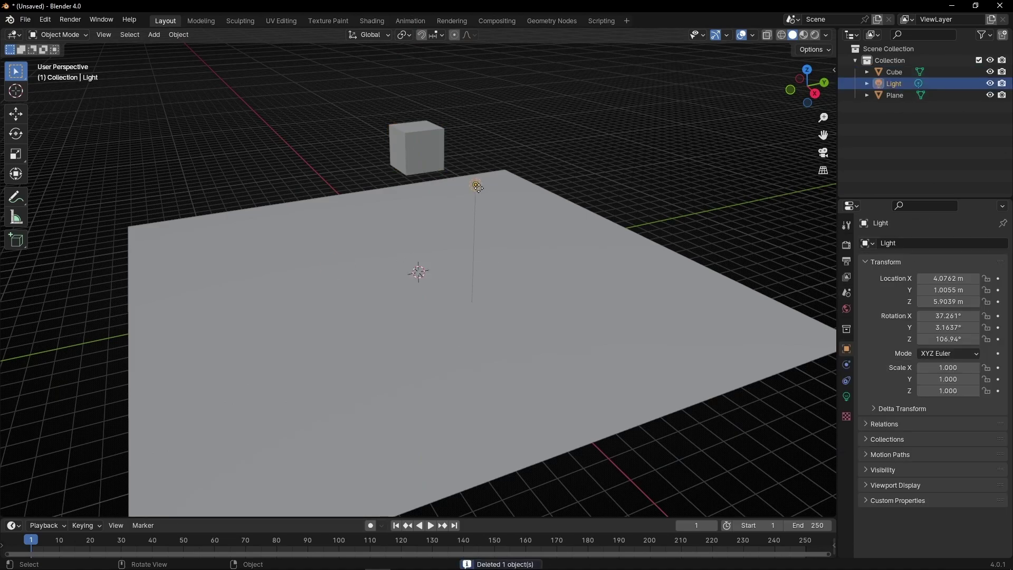
key(Delete)
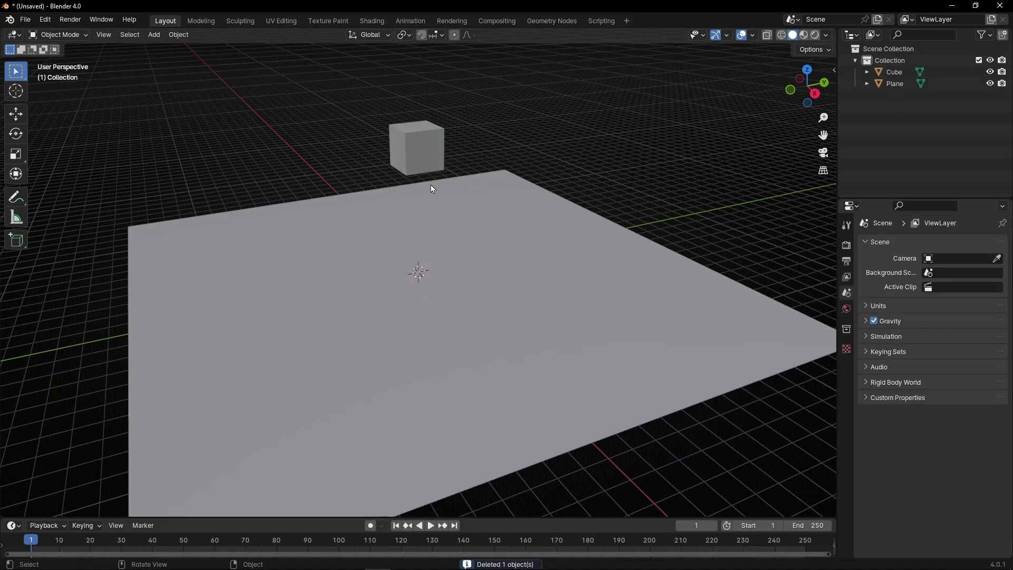
- Play the animation to frame 80; the cube stays motionless
key(space)
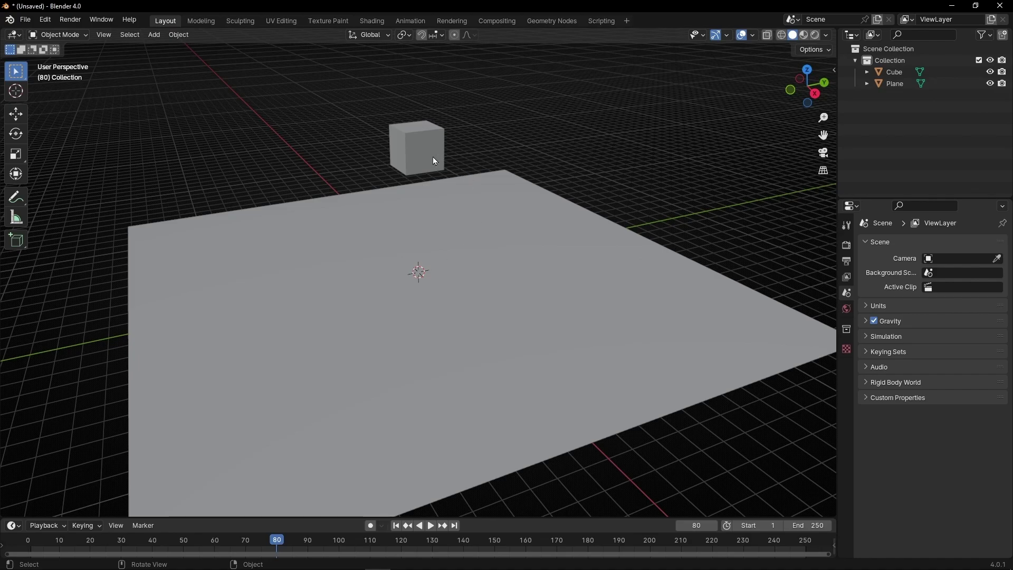
- Give the cube an Active rigid body (1 kg, Convex Hull), then rewind to frame 1
click(428, 163)
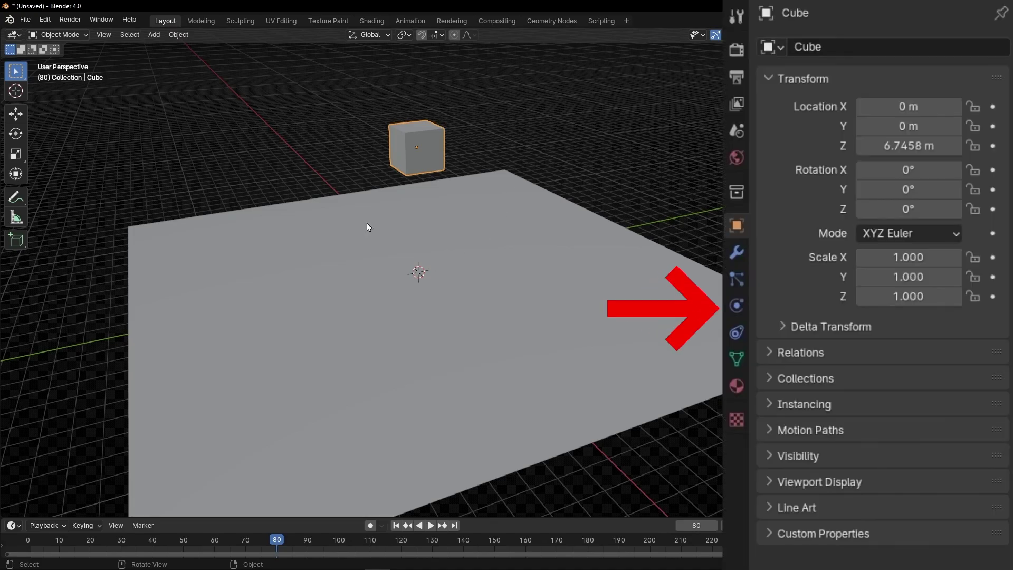
click(736, 314)
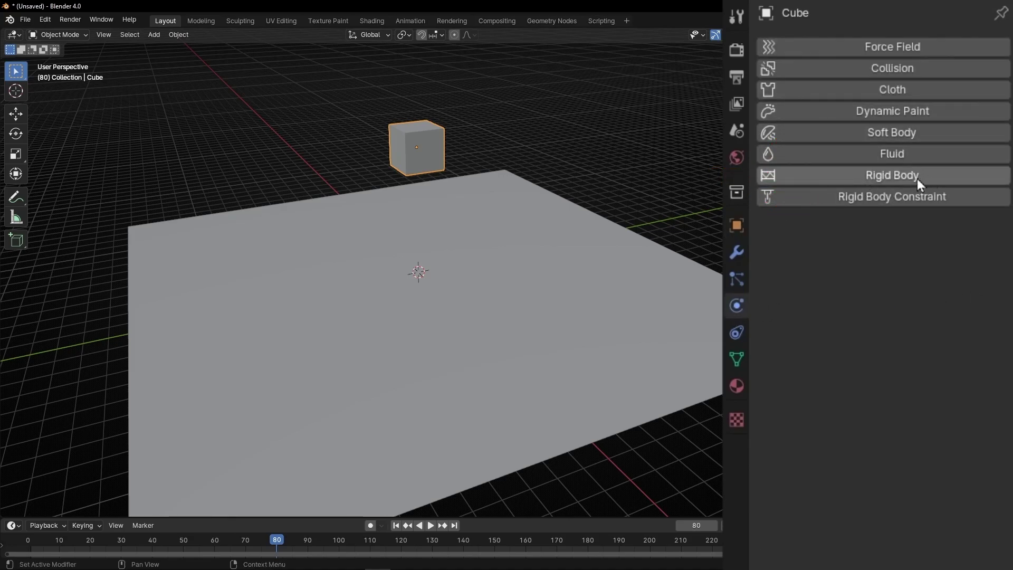
click(886, 179)
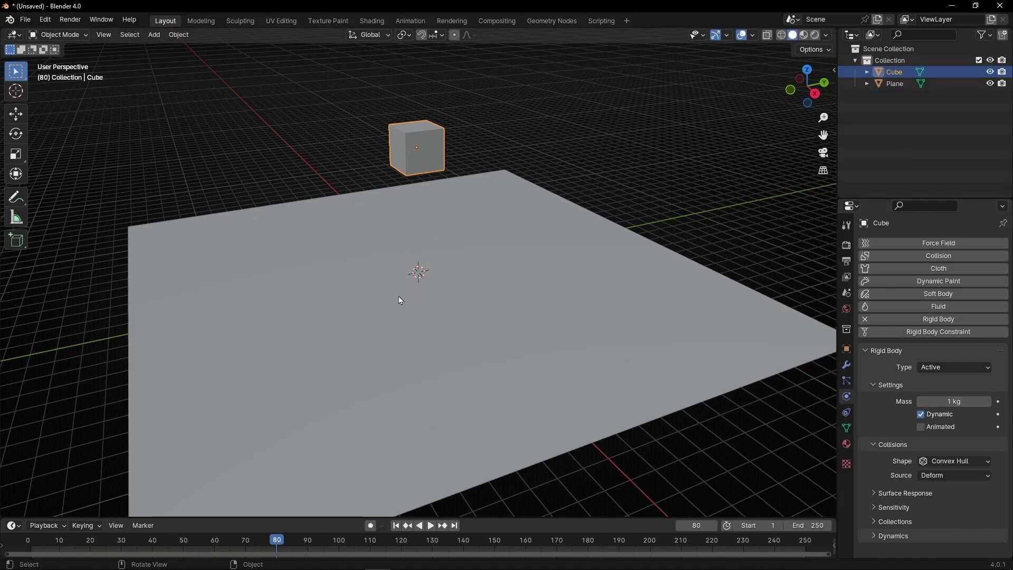
click(396, 526)
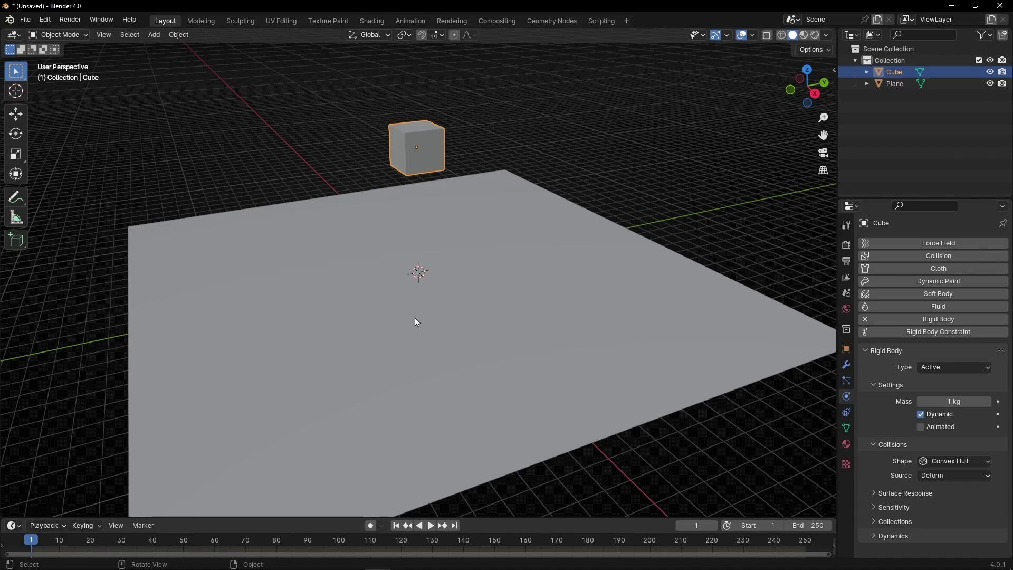
key(space)
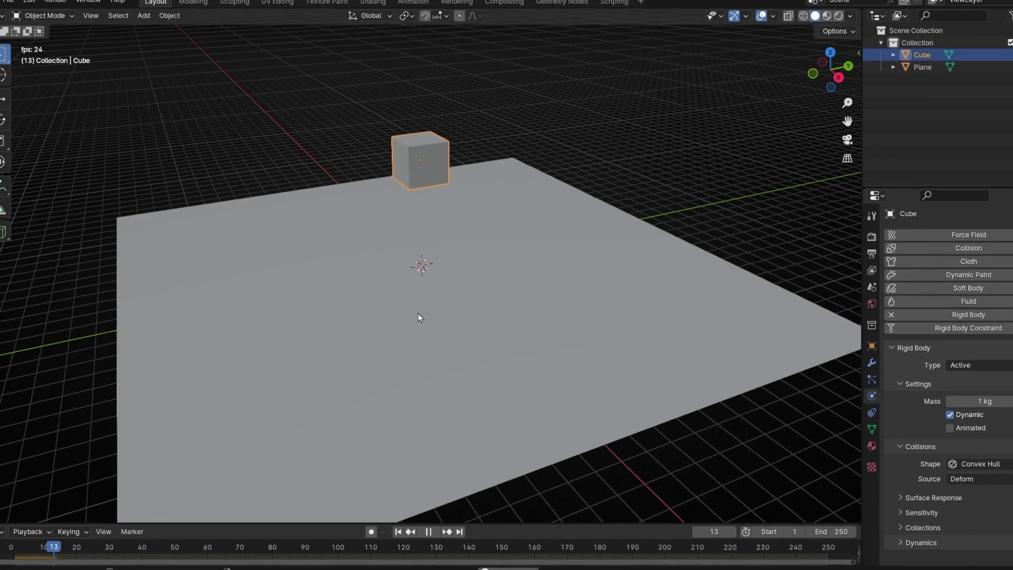
scroll(442, 277, down, 6)
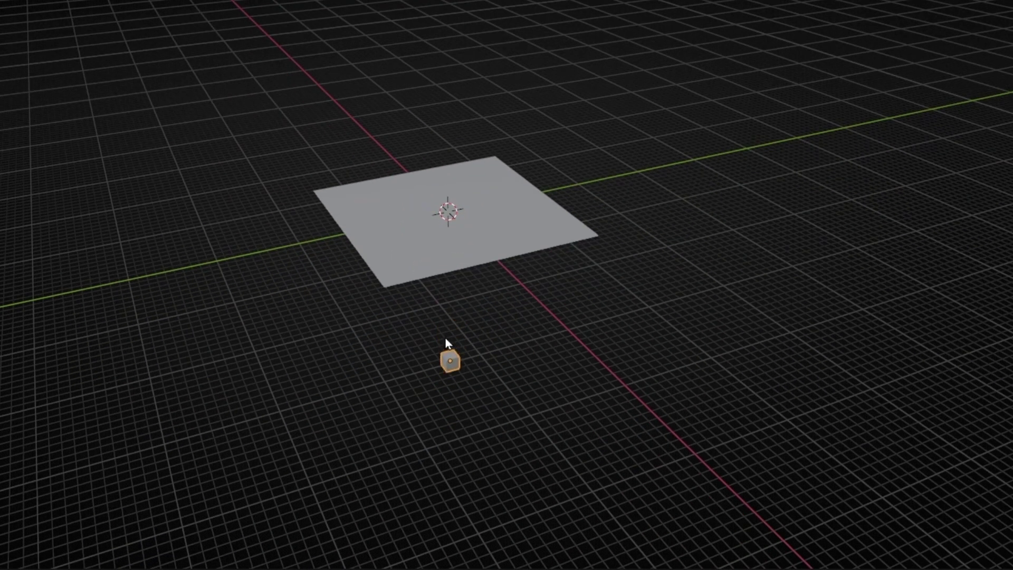
middle_drag(445, 338, 447, 399)
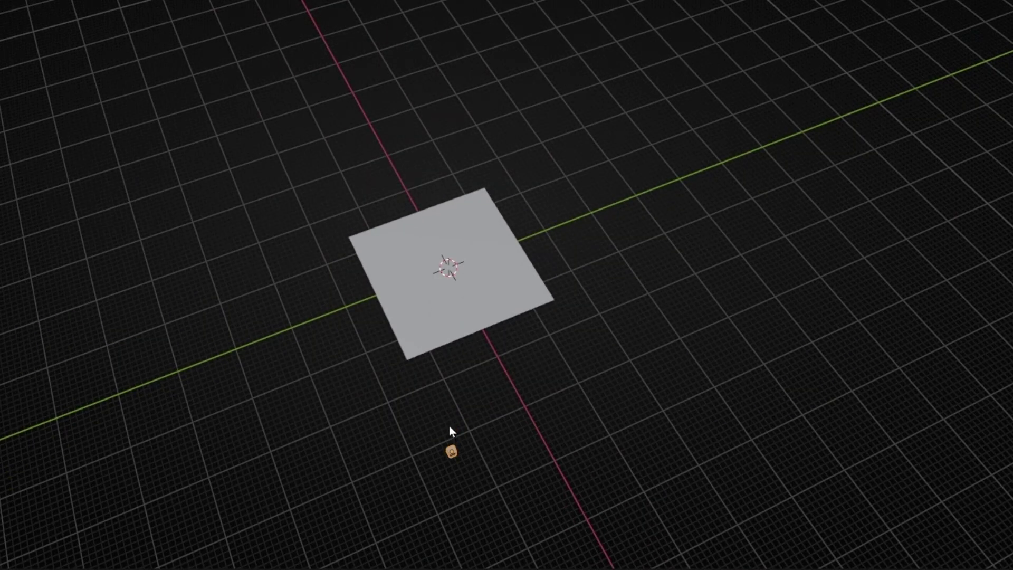
scroll(448, 426, down, 8)
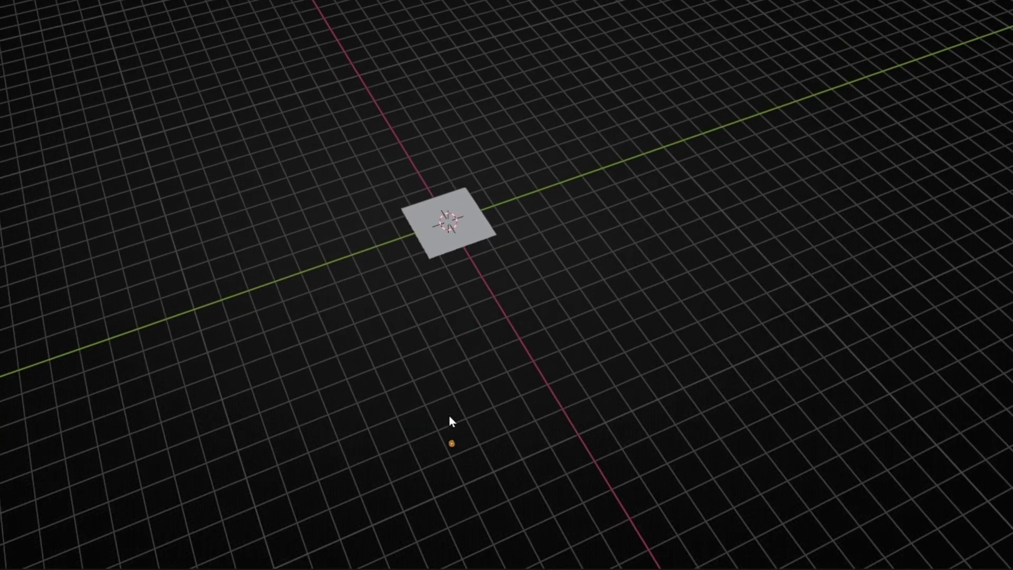
scroll(450, 416, up, 3)
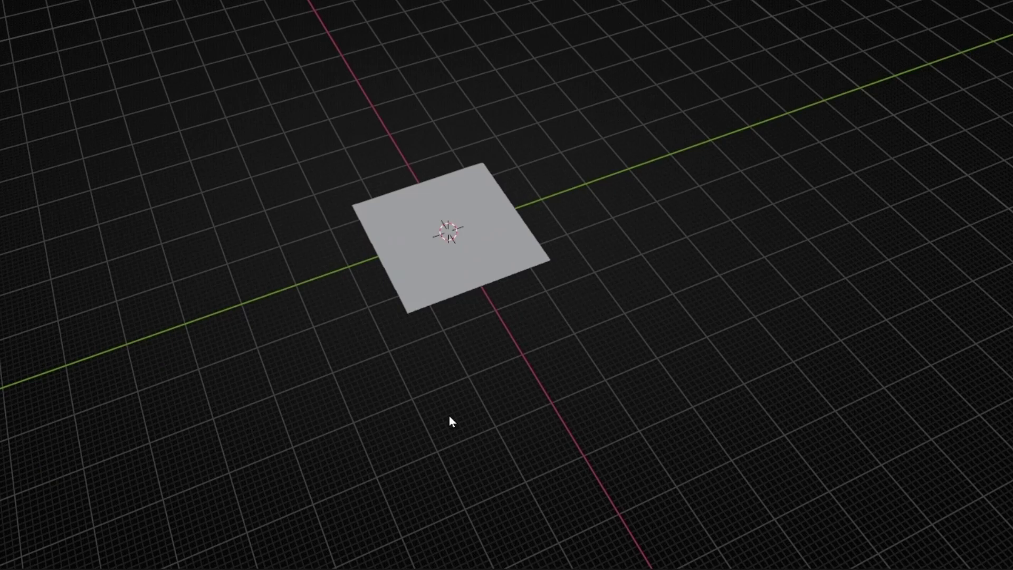
scroll(450, 419, up, 4)
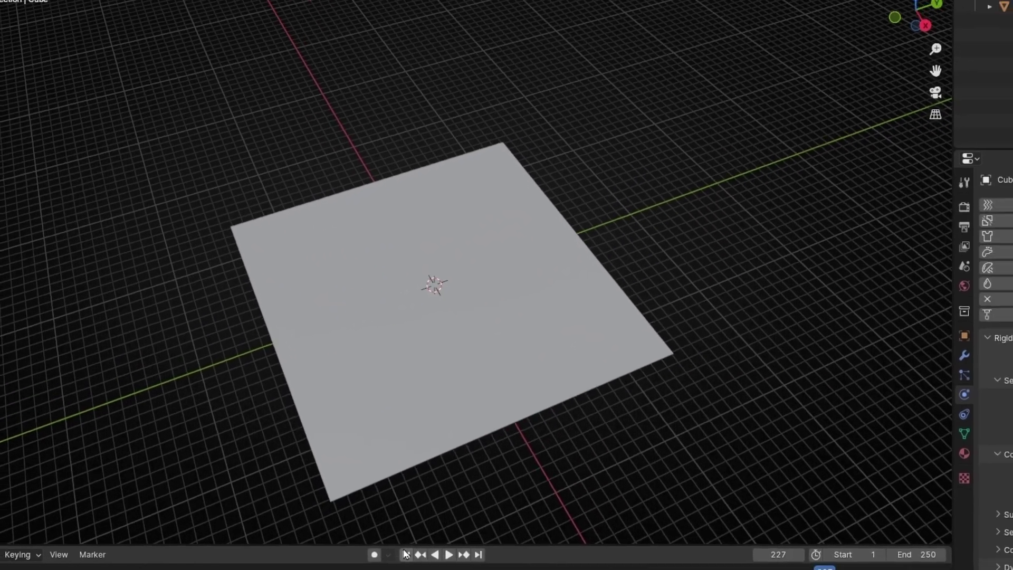
click(407, 554)
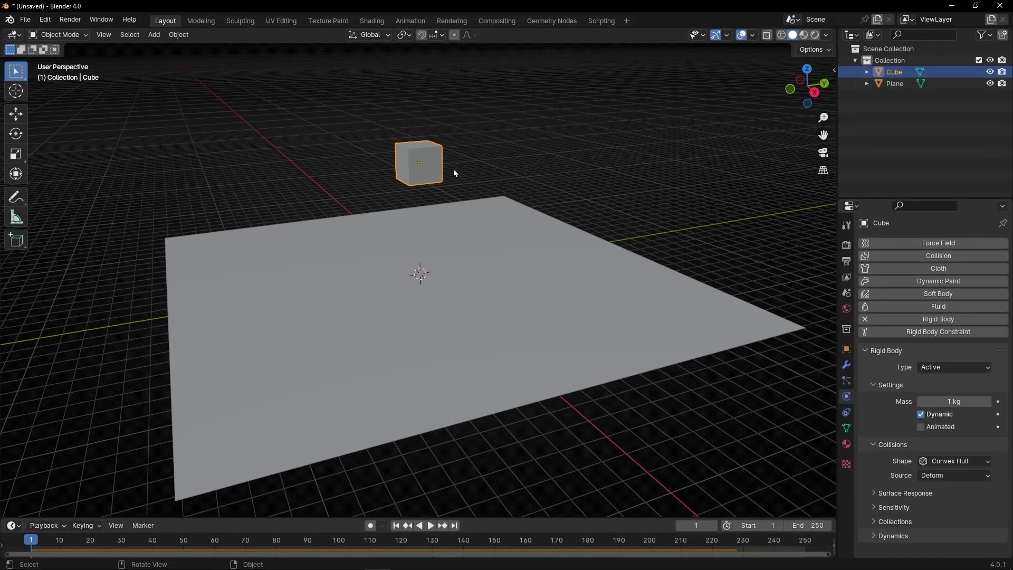
- Add an Active rigid body to the plane, play briefly, then rewind to frame 1
click(502, 289)
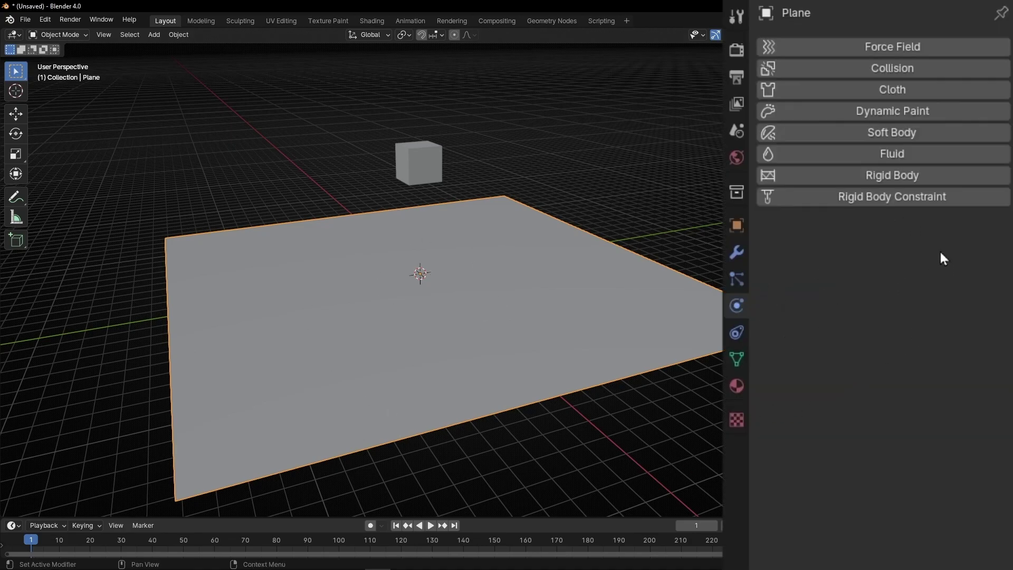
click(897, 174)
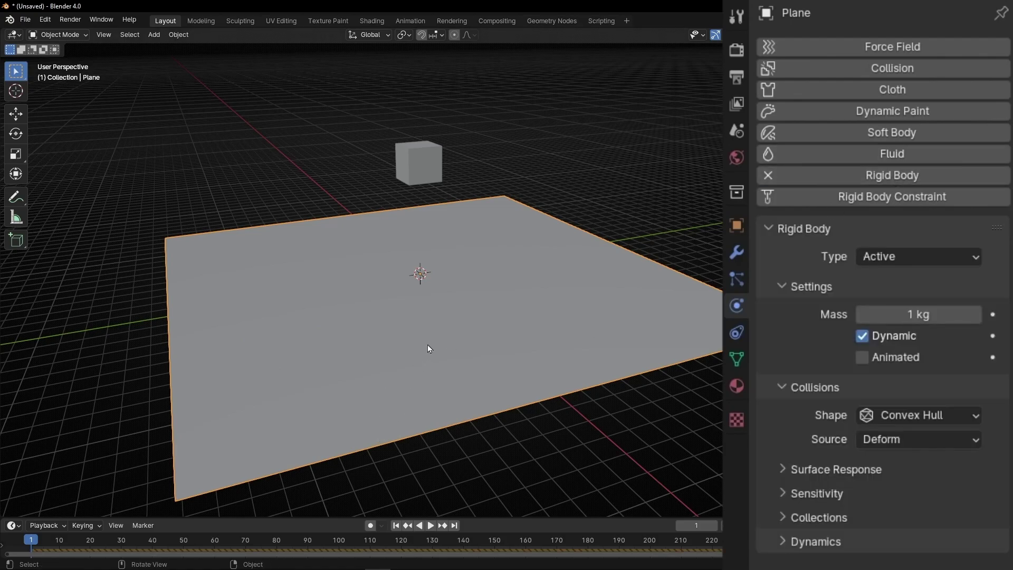
key(space)
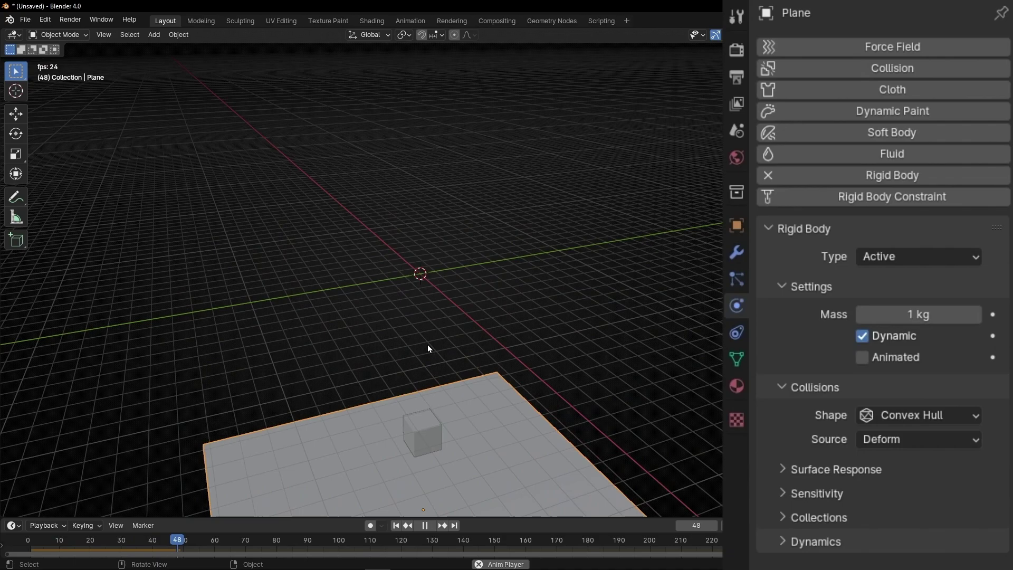
key(space)
click(396, 525)
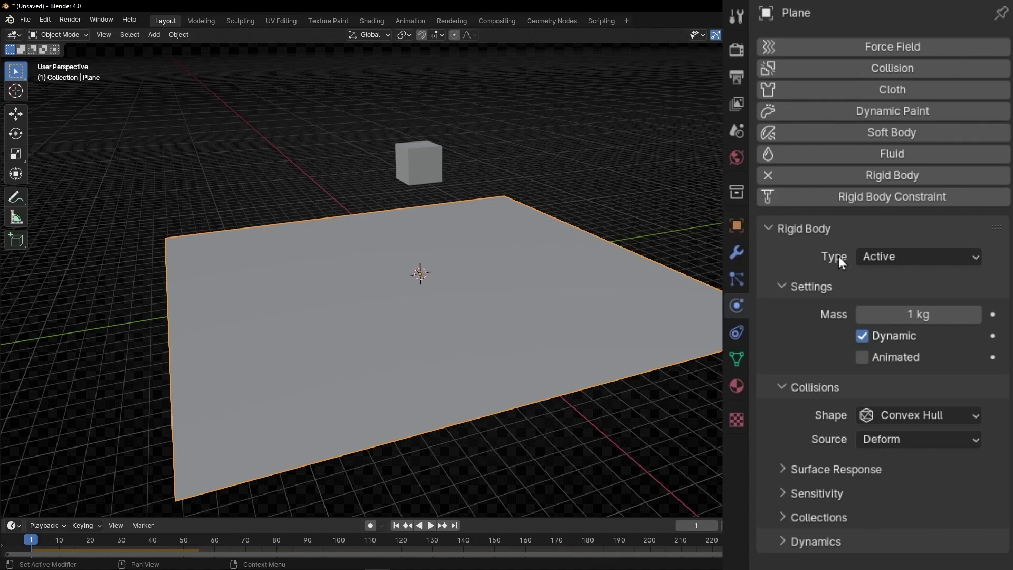
- Switch the plane's rigid body type to Passive and play to watch the cube land on it
click(906, 269)
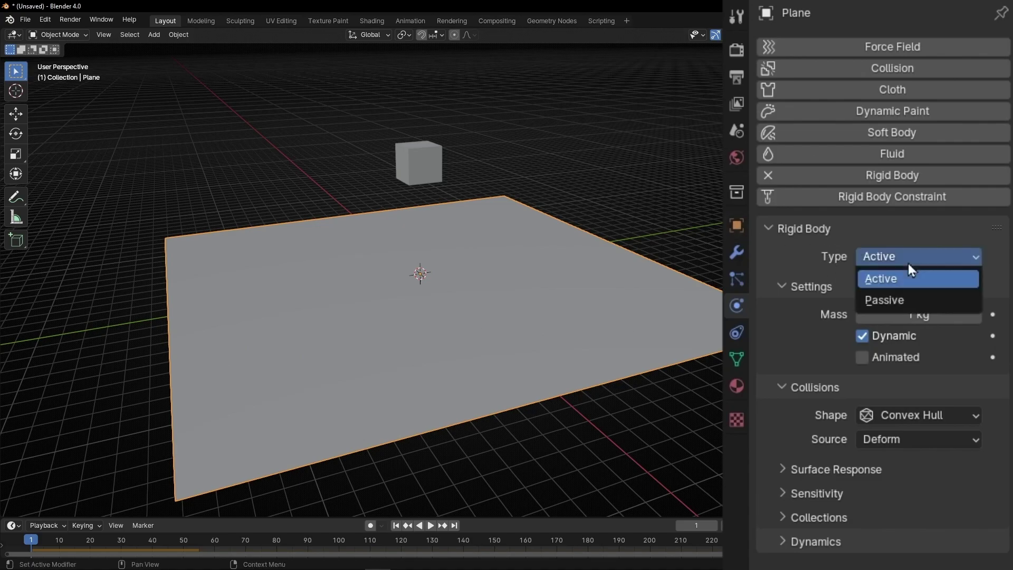
click(902, 295)
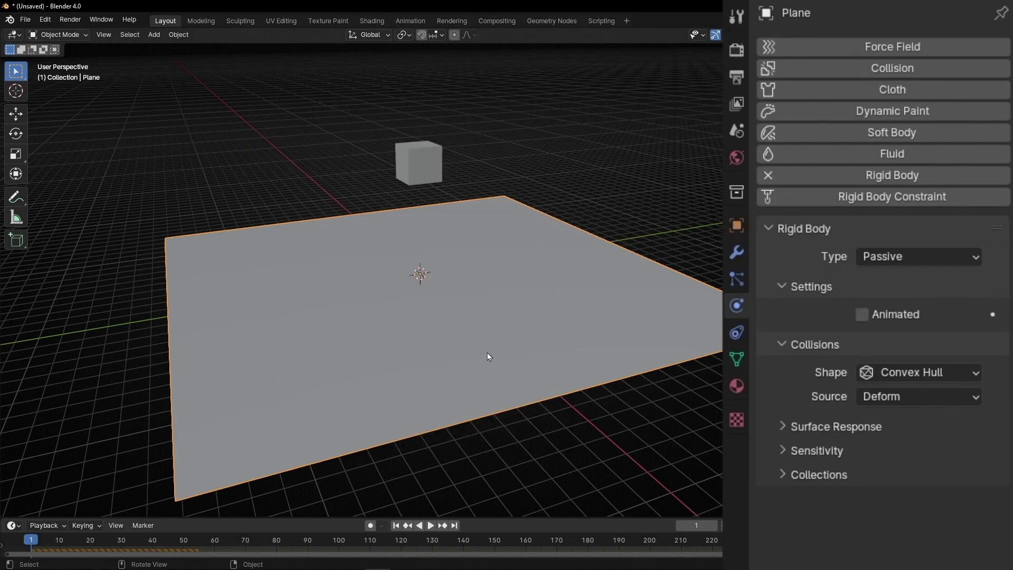
key(space)
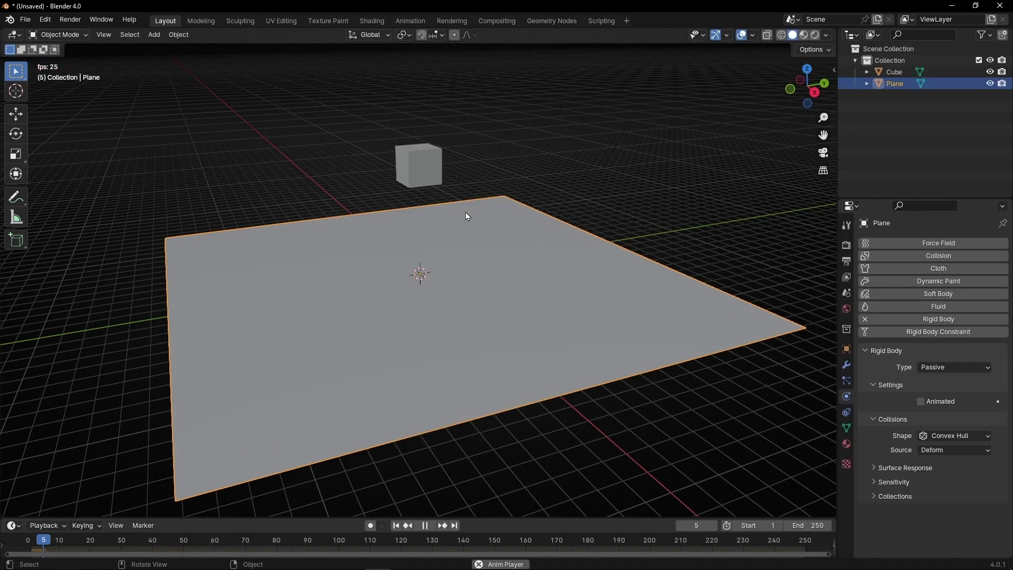
click(442, 262)
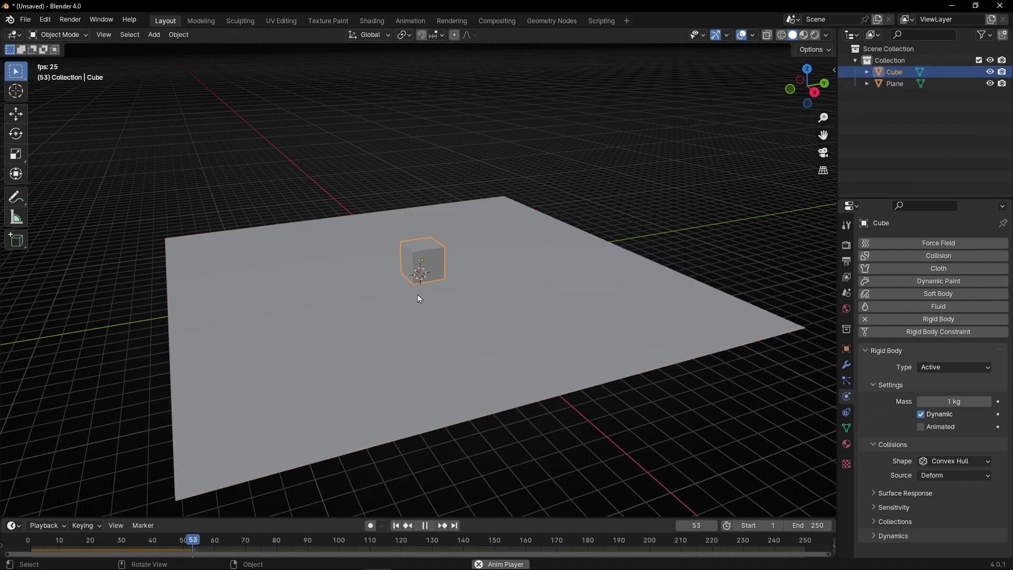
scroll(417, 294, up, 2)
key(space)
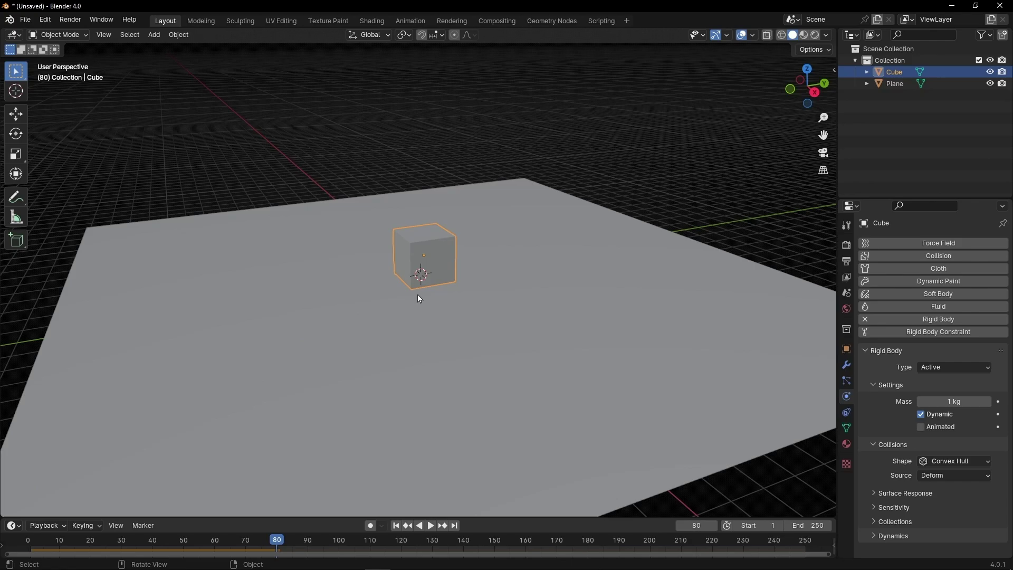
- Tilt the plane about the global Y axis and play until the cube slides down the slope
click(396, 526)
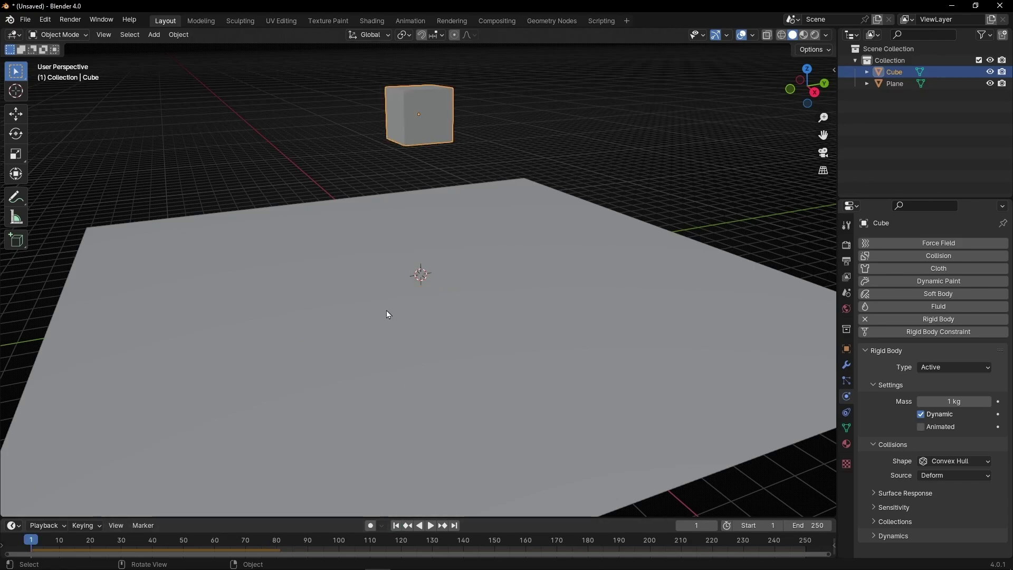
scroll(383, 315, down, 4)
middle_drag(380, 316, 423, 312)
click(417, 307)
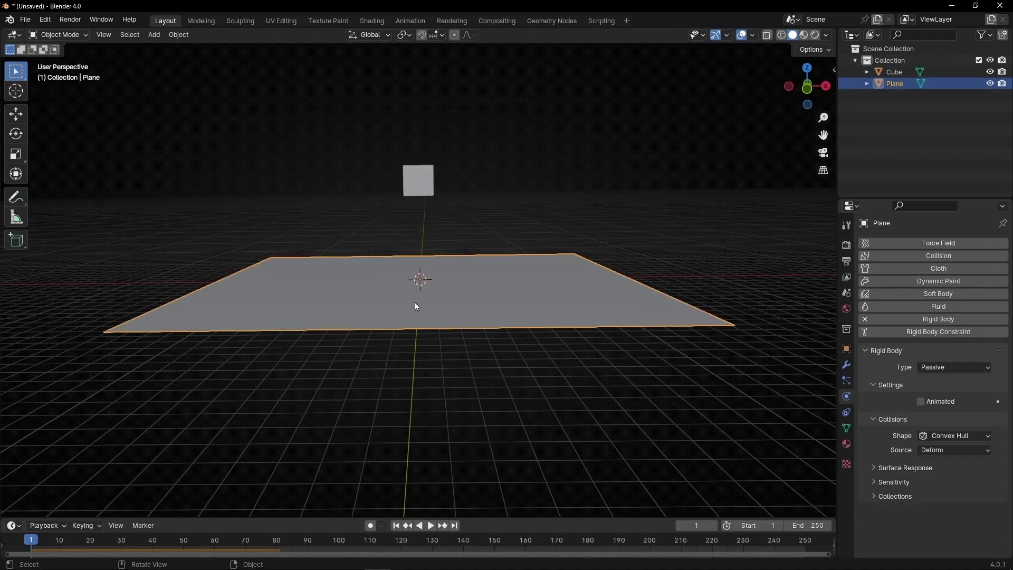
key(r)
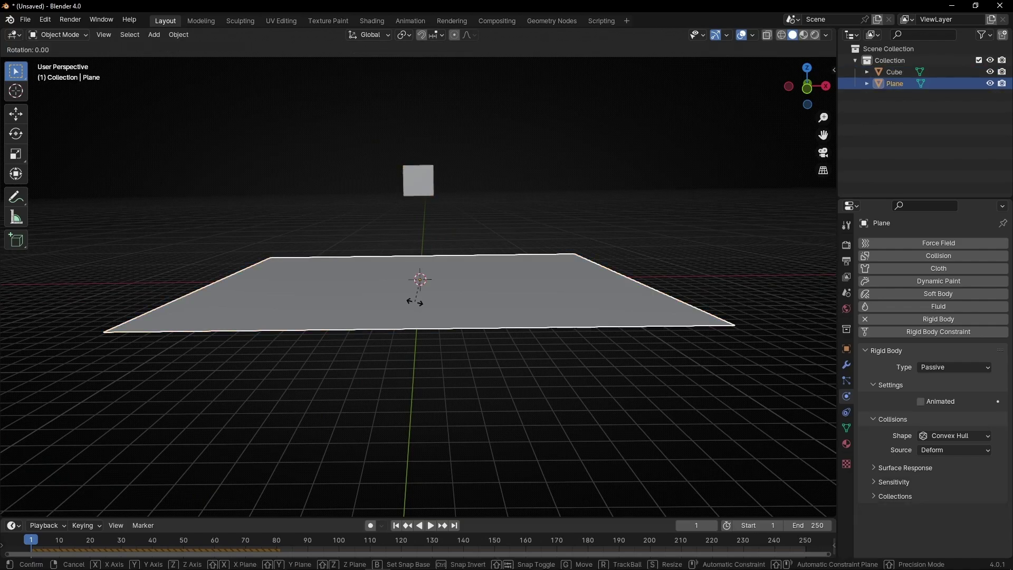
key(y)
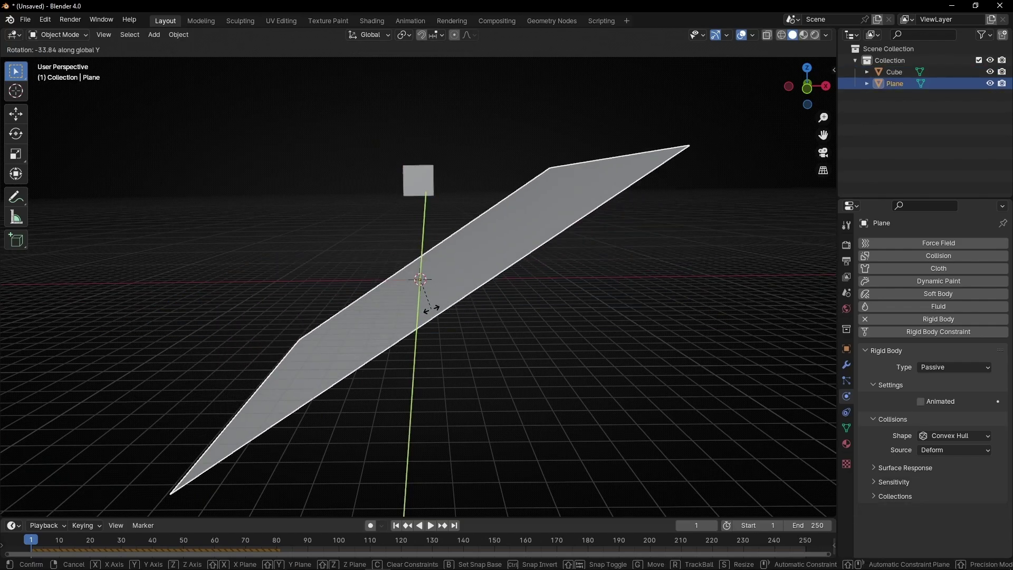
click(528, 367)
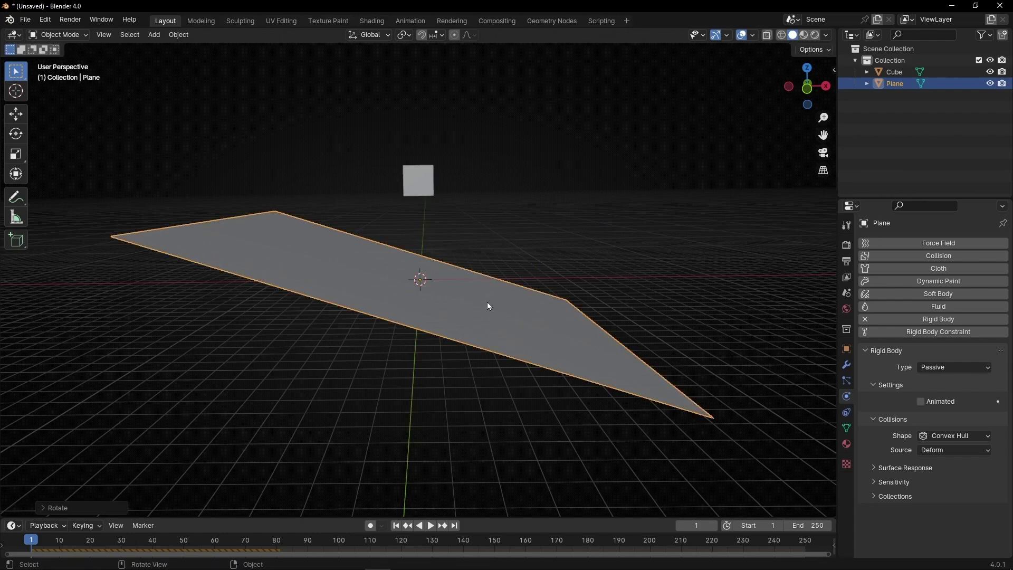
key(space)
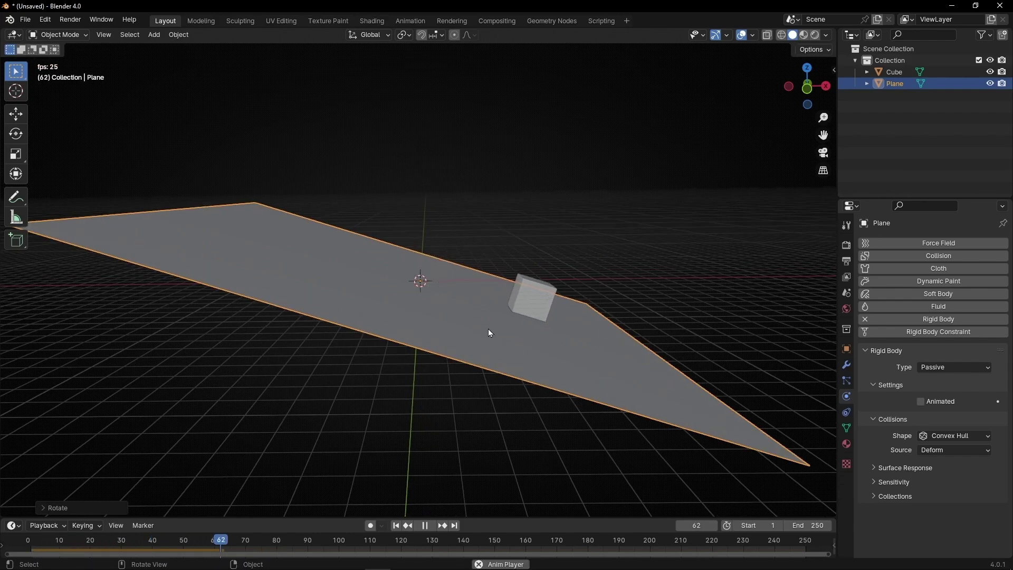
key(space)
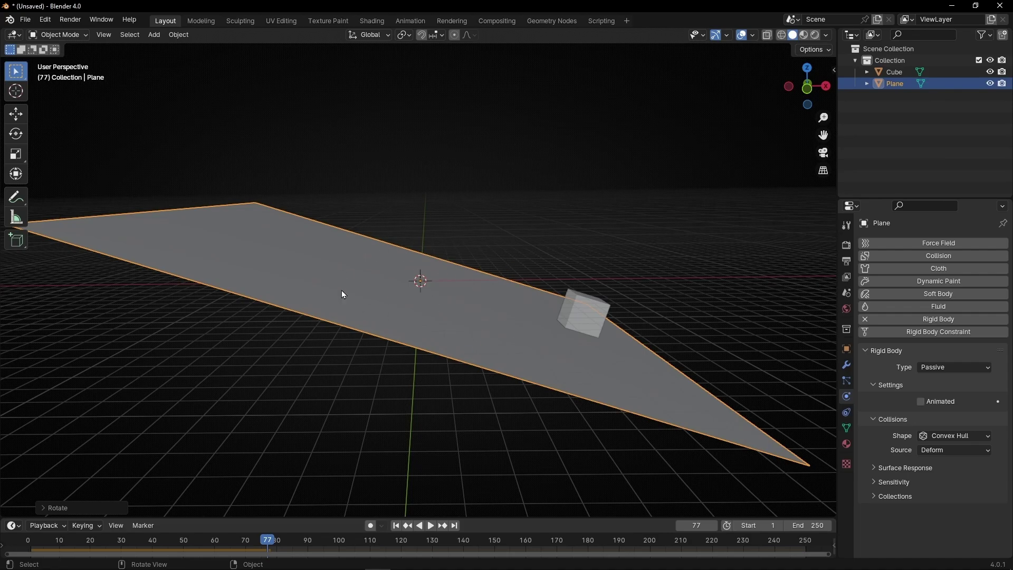
- Set the plane's Friction to 0 and play to watch the cube slide
click(396, 525)
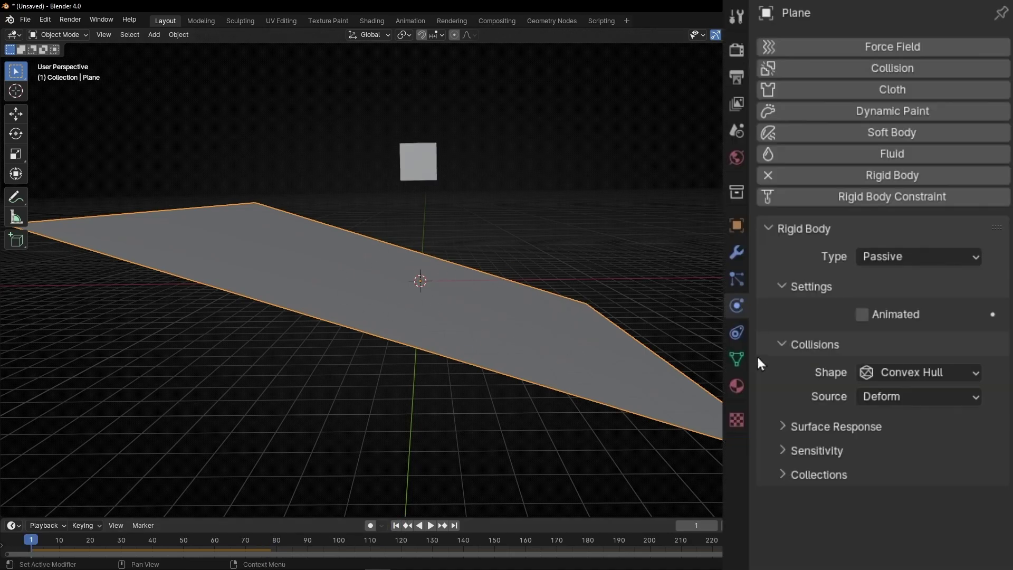
click(790, 428)
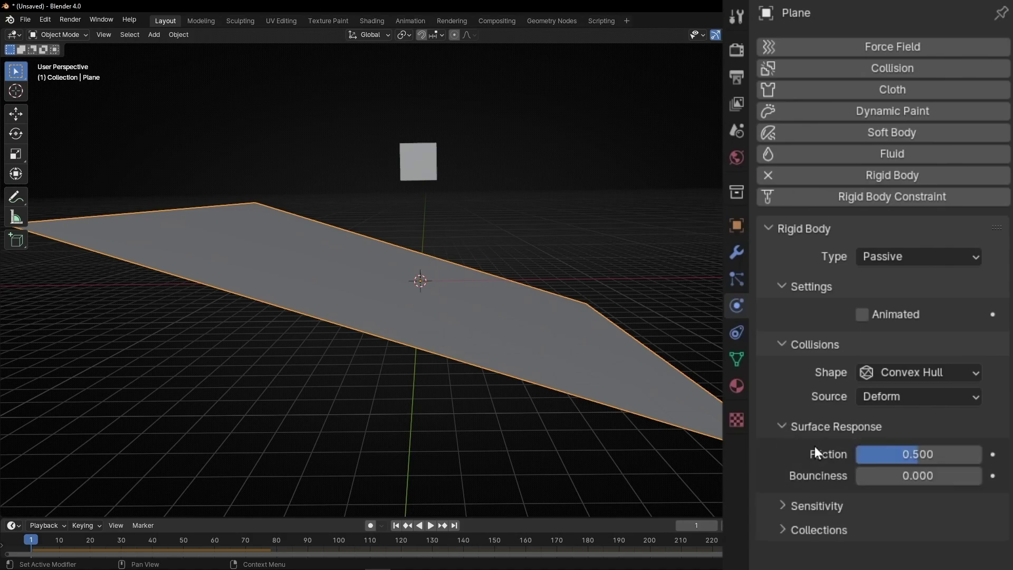
drag(877, 455, 824, 454)
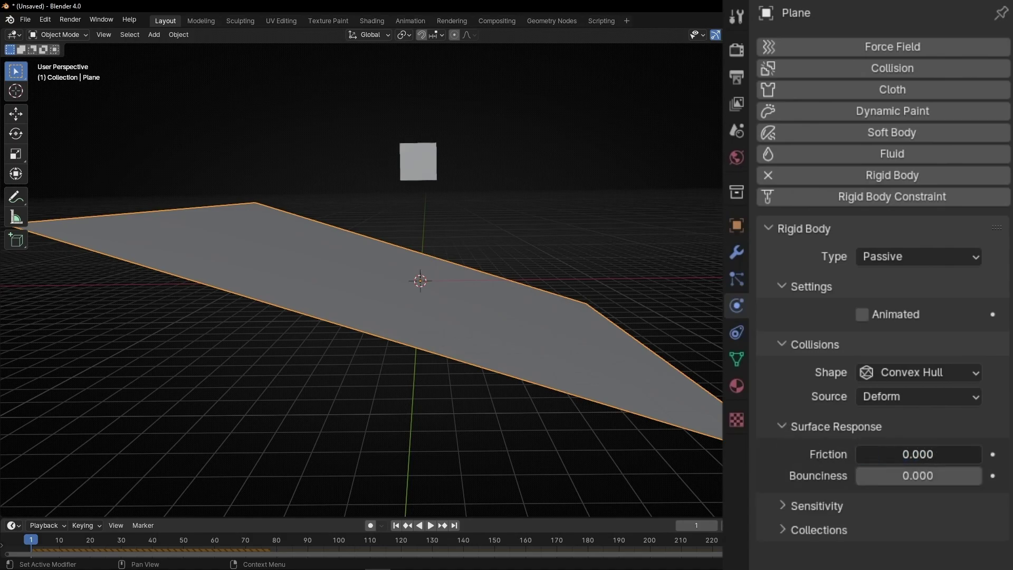
key(space)
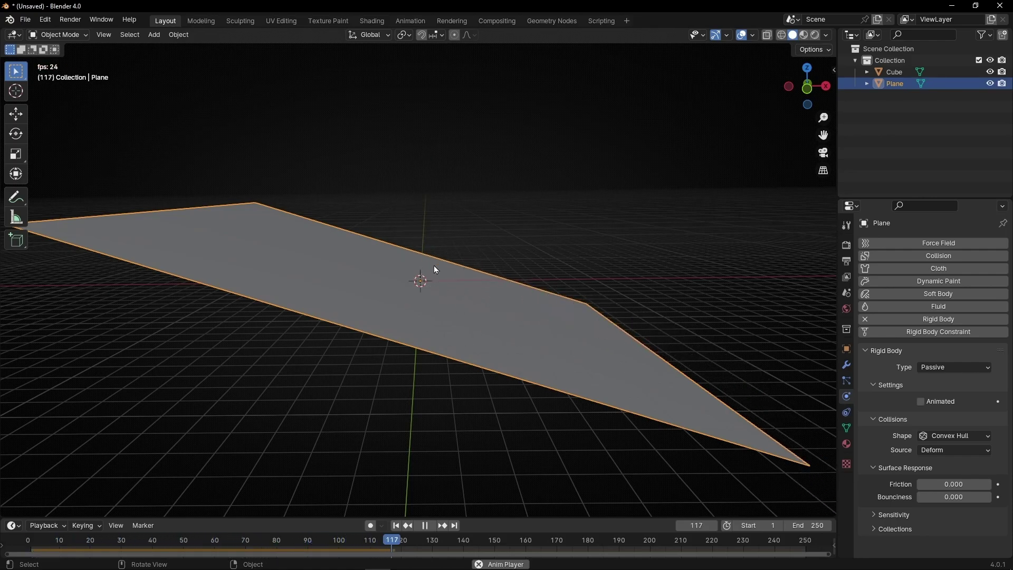
key(space)
- Raise the plane's Friction to 1 and replay to frame 119; the cube stays put
click(397, 525)
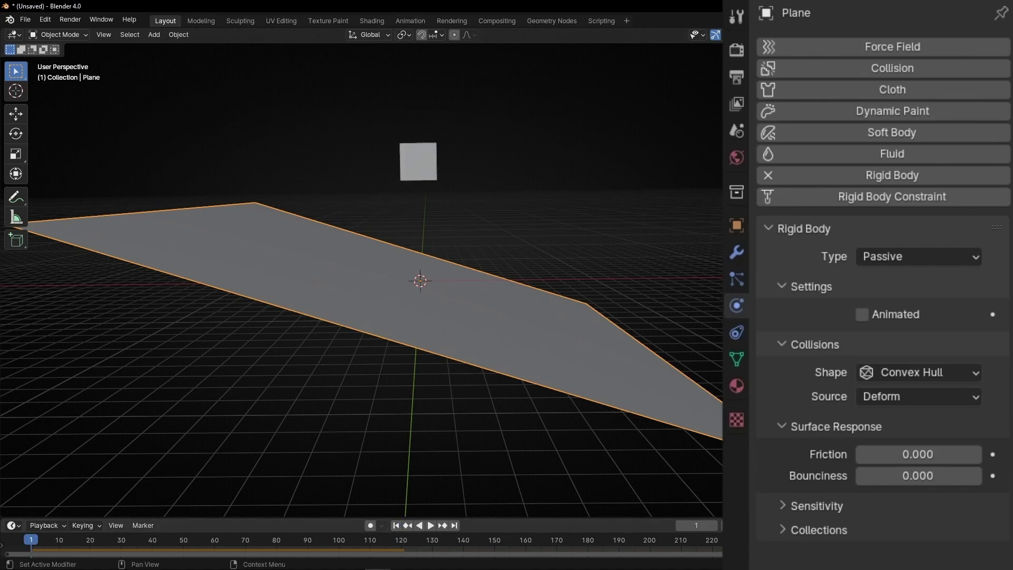
drag(897, 454, 981, 455)
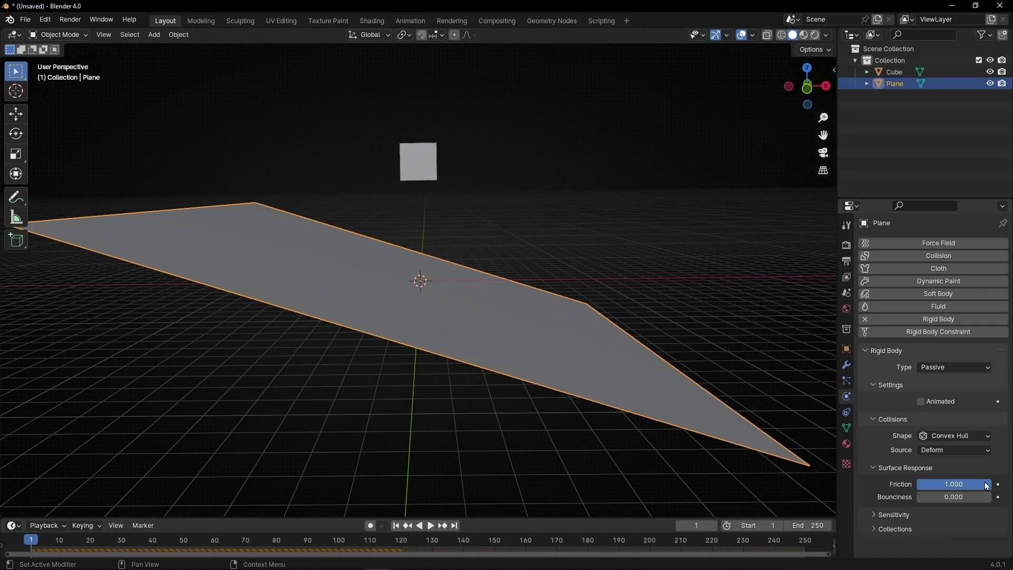
key(space)
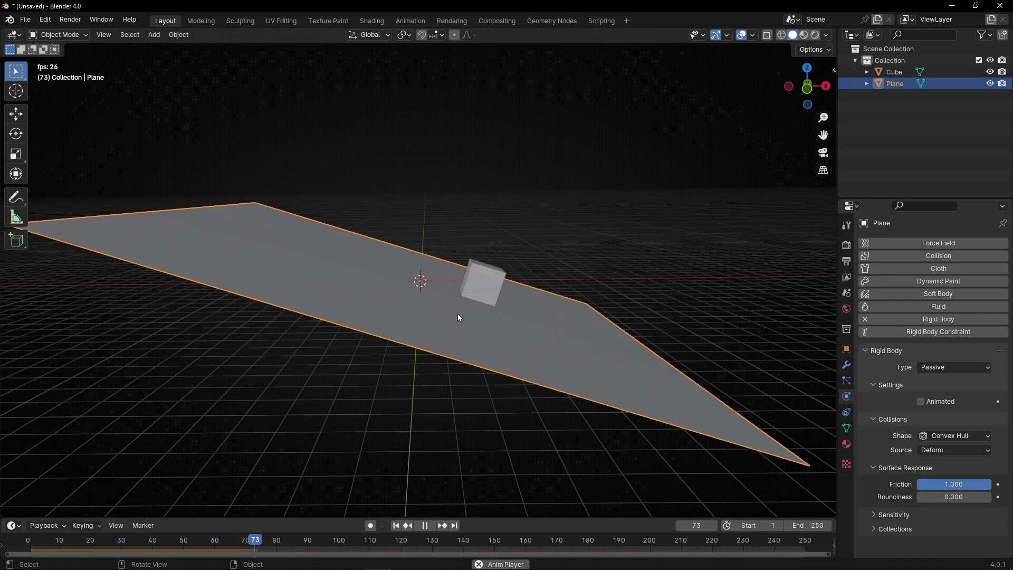
key(space)
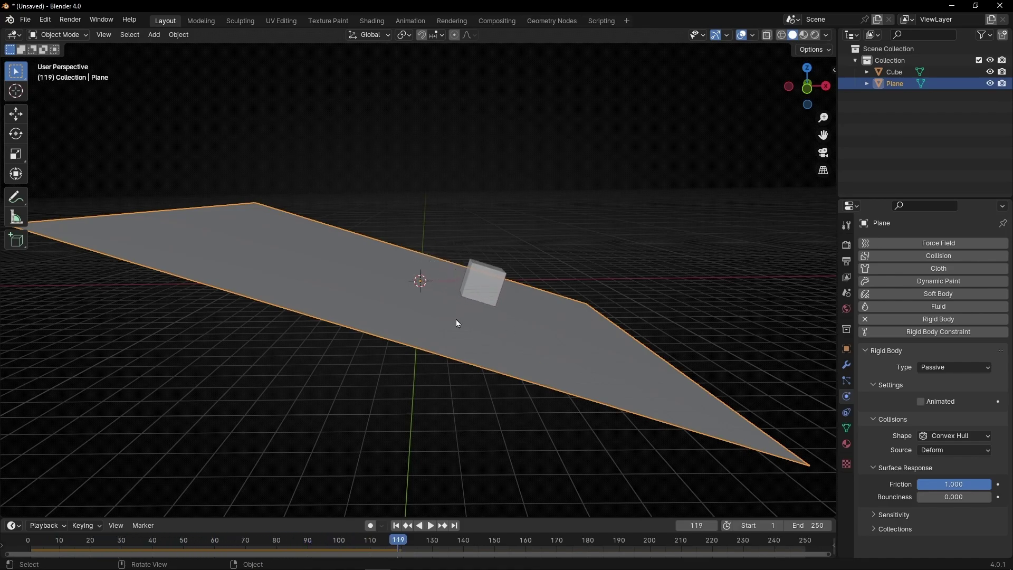
- Undo the tilt and friction changes, then play the drop onto the level plane
key(shift+Left)
key(ctrl+z)
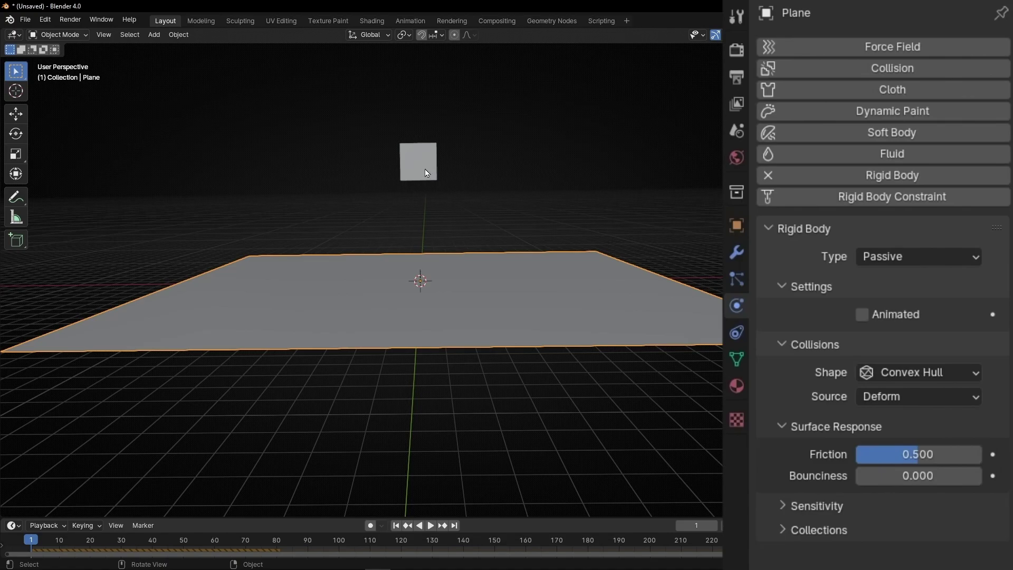
key(space)
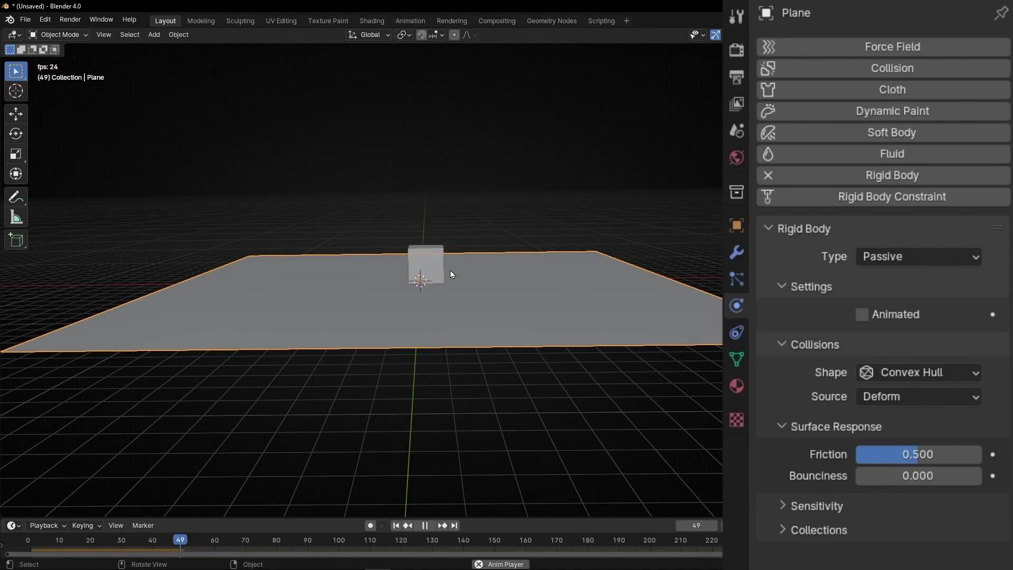
scroll(451, 271, up, 3)
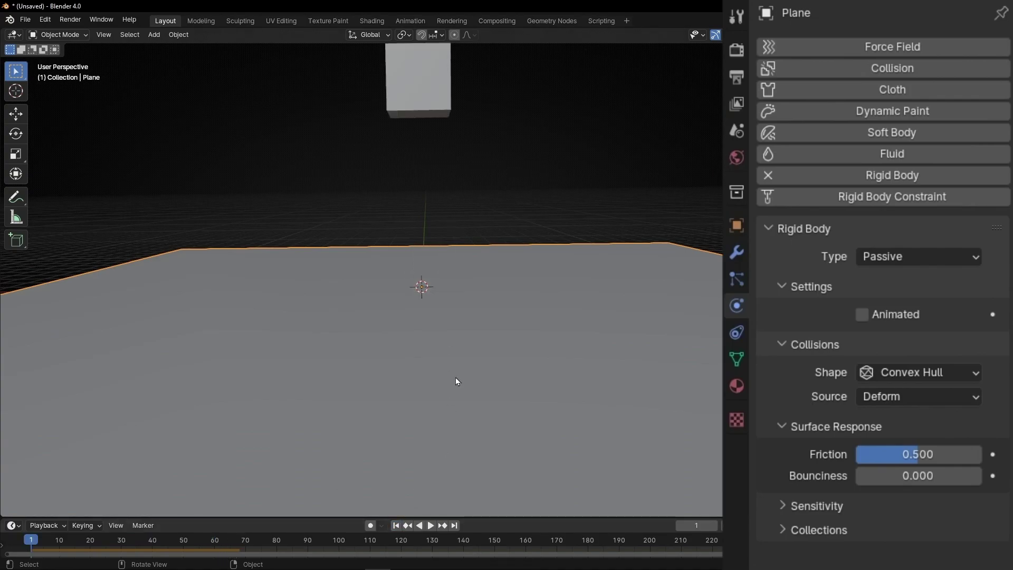
key(space)
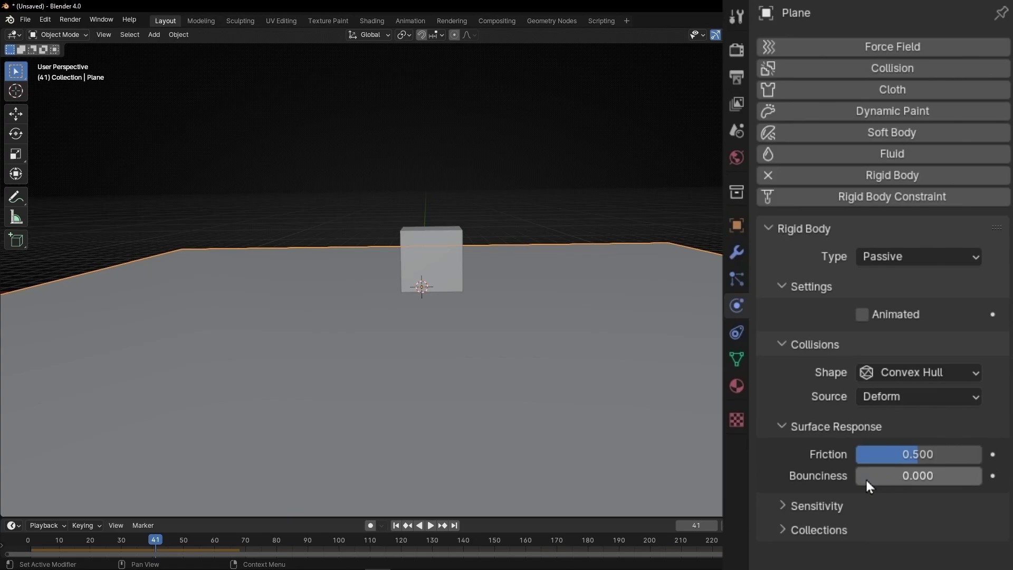
- Set the plane's Bounciness to 1 and replay the cube's drop to frame 68
drag(866, 477, 980, 476)
click(396, 526)
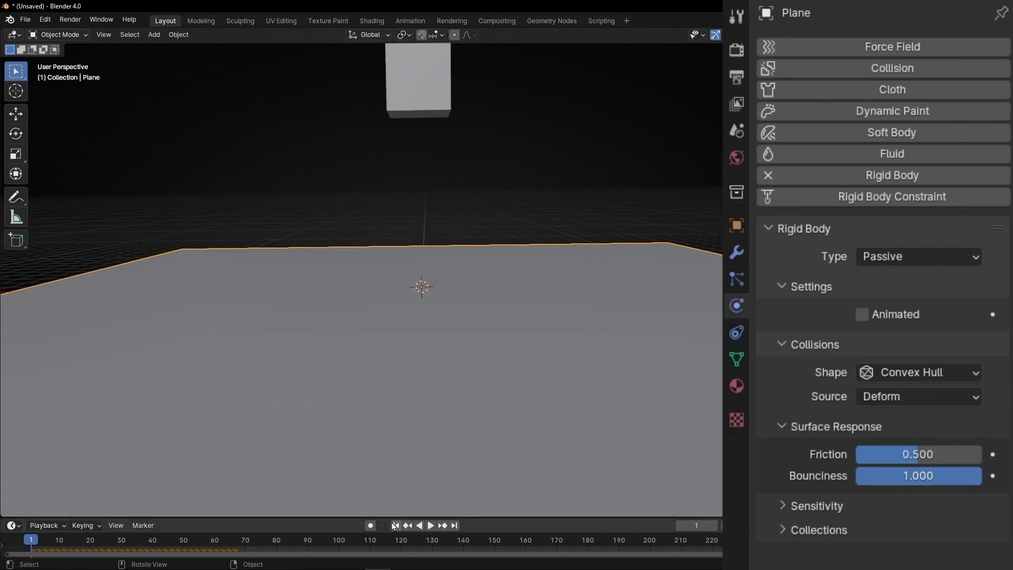
key(space)
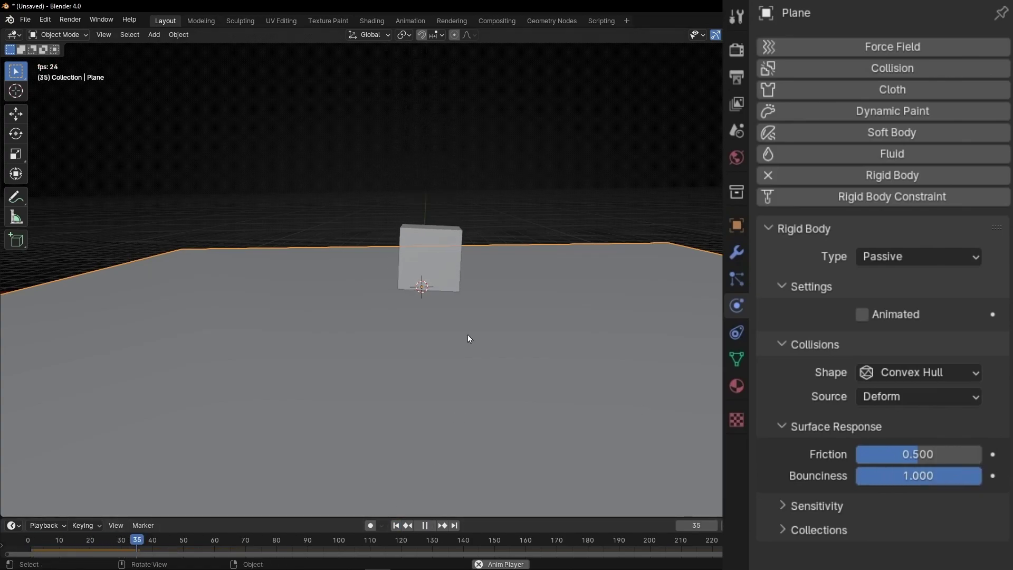
key(space)
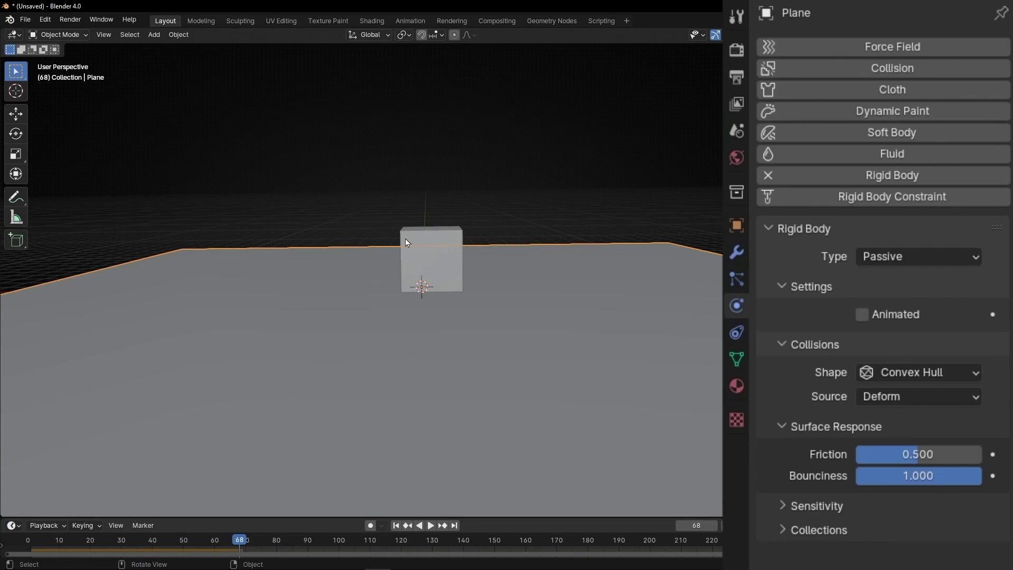
- Increase the cube's Bounciness partway and replay the drop from the start
click(435, 252)
scroll(839, 491, down, 1)
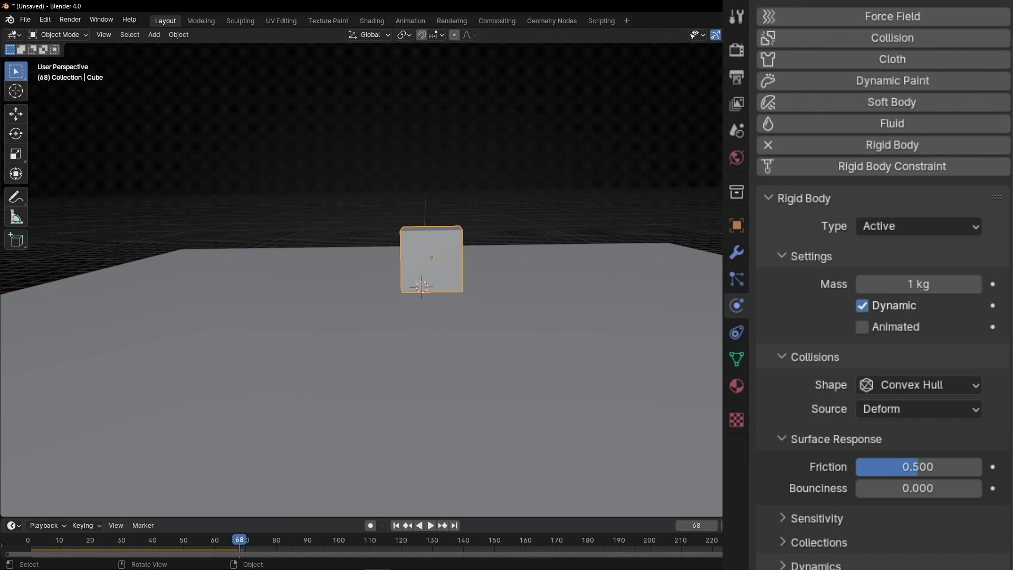
drag(869, 489, 929, 486)
click(396, 525)
key(space)
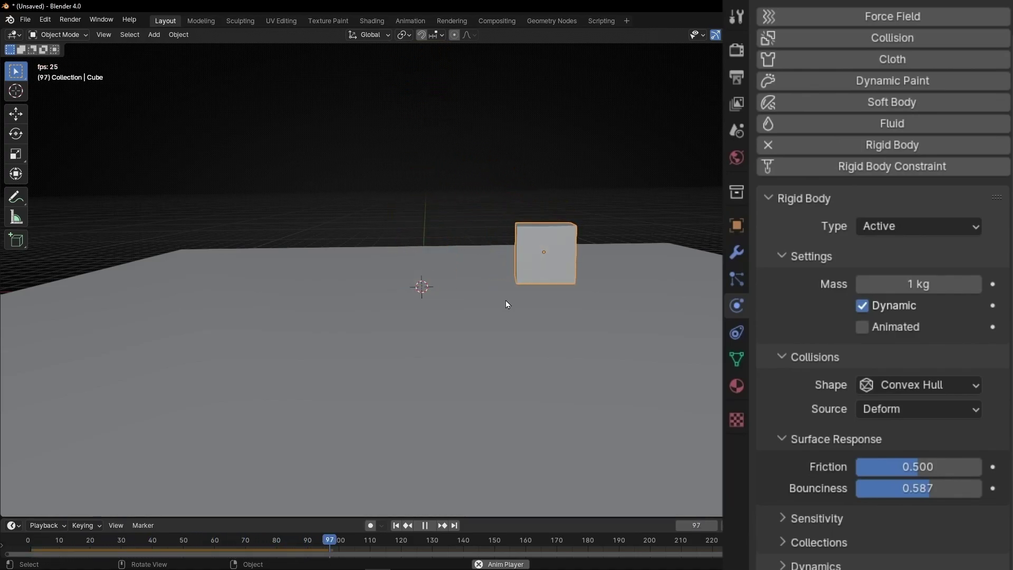
key(space)
- Push the cube's Bounciness to 1.000 and replay to frame 148 to see it bounce high
drag(894, 493, 981, 490)
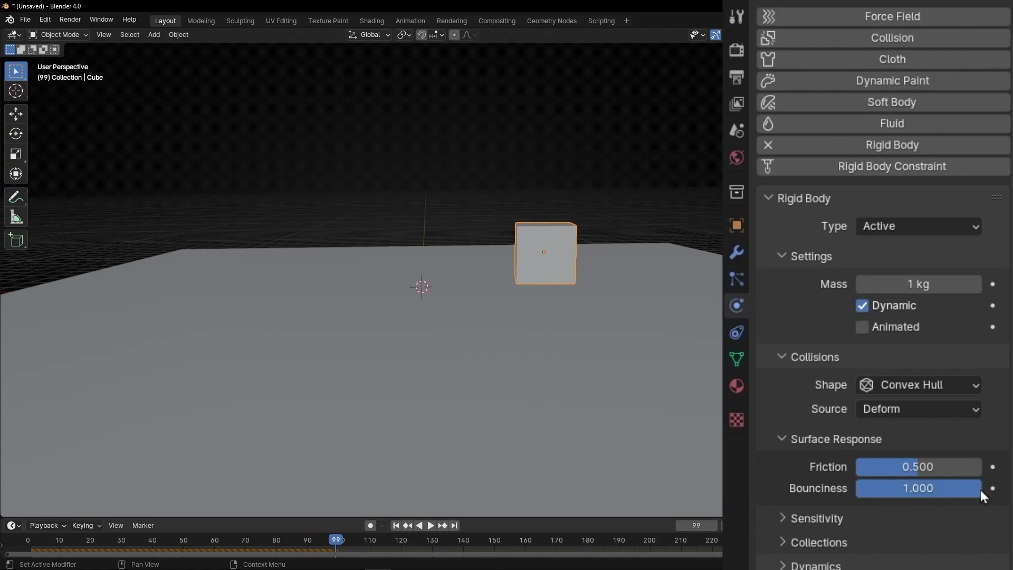
click(398, 526)
key(space)
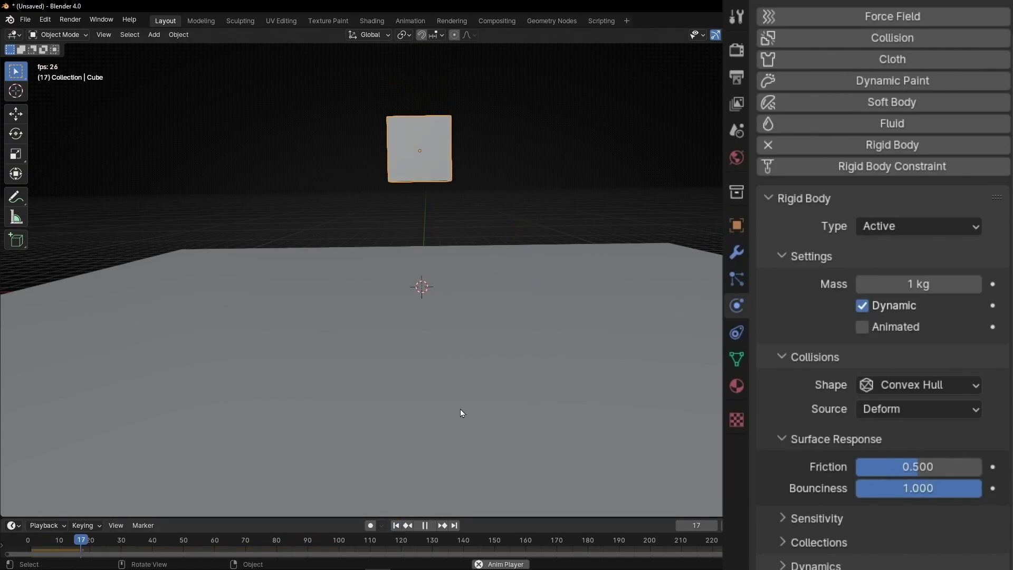
scroll(462, 370, down, 3)
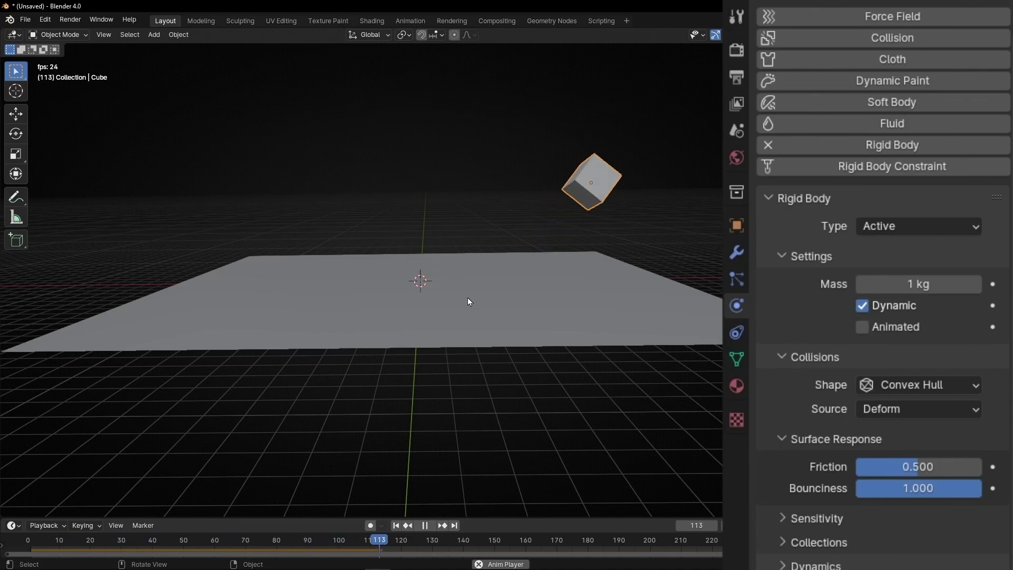
key(space)
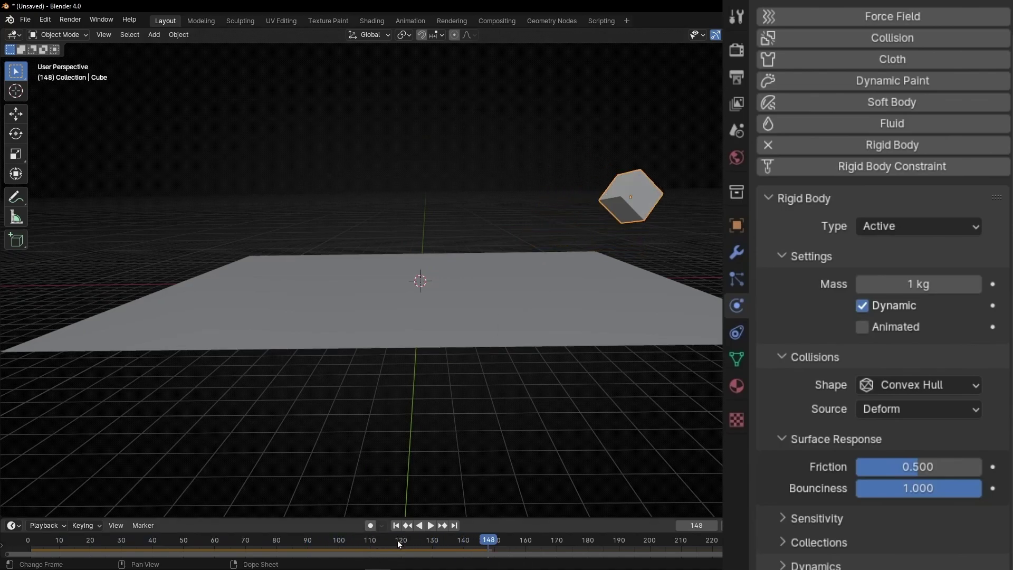
- Set the cube's Bounciness to 50 and play the simulation from frame 1
click(396, 526)
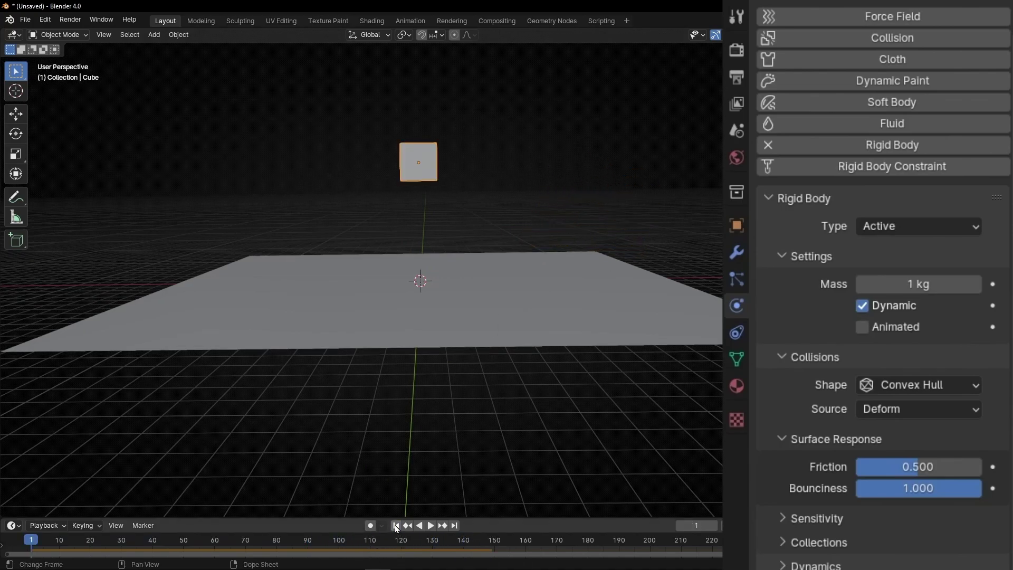
click(933, 490)
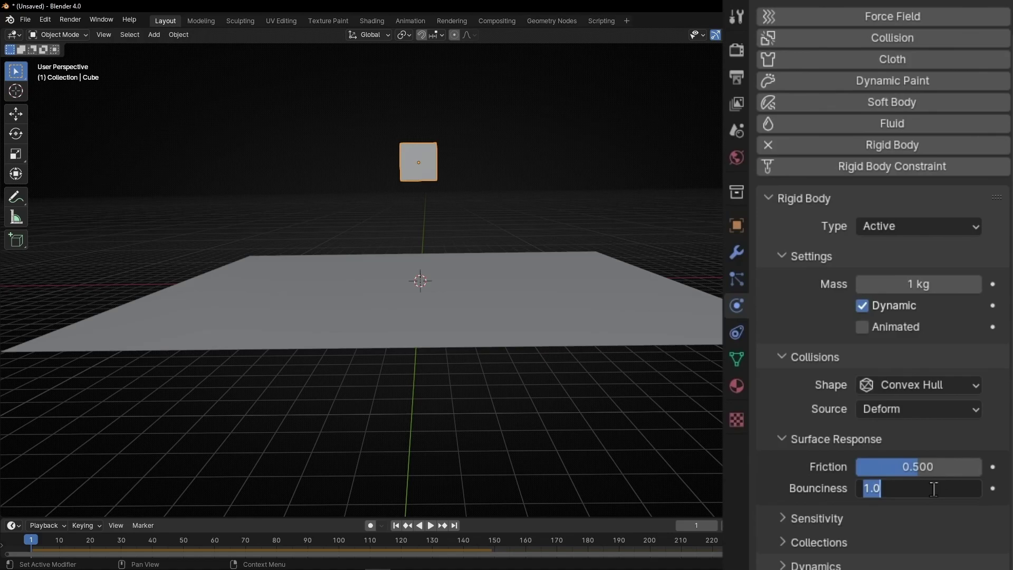
text(50)
key(Return)
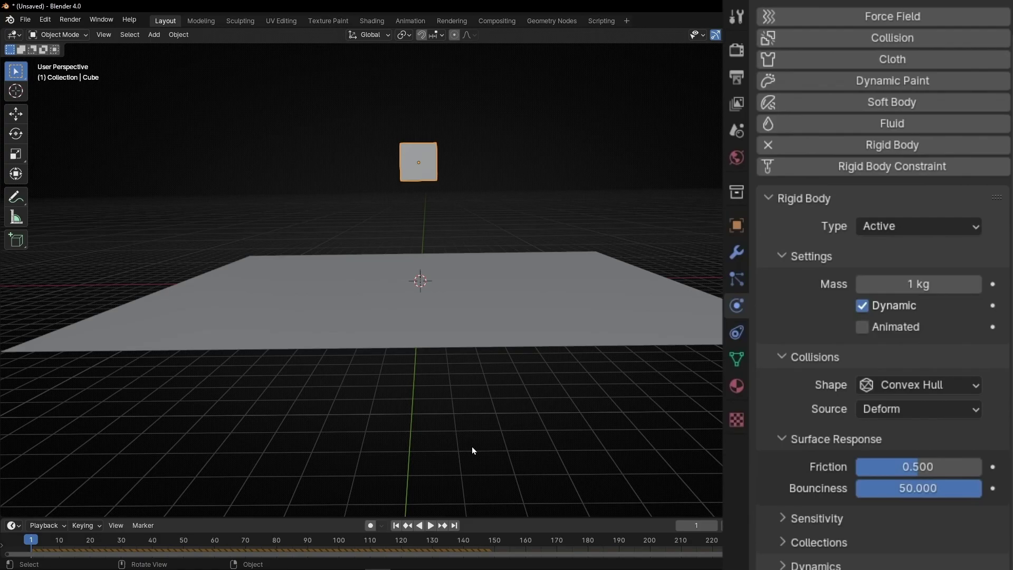
scroll(454, 267, down, 7)
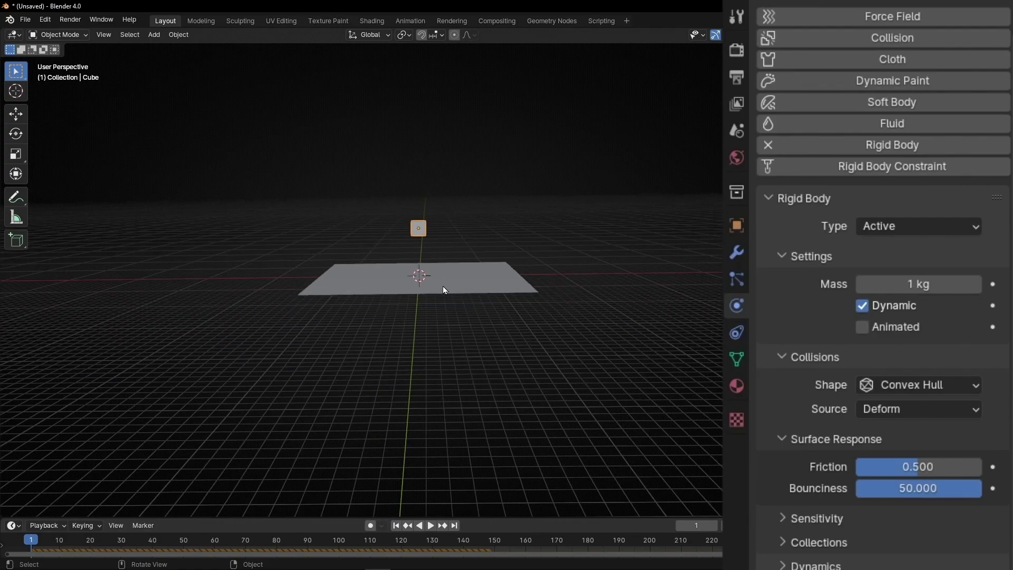
key(space)
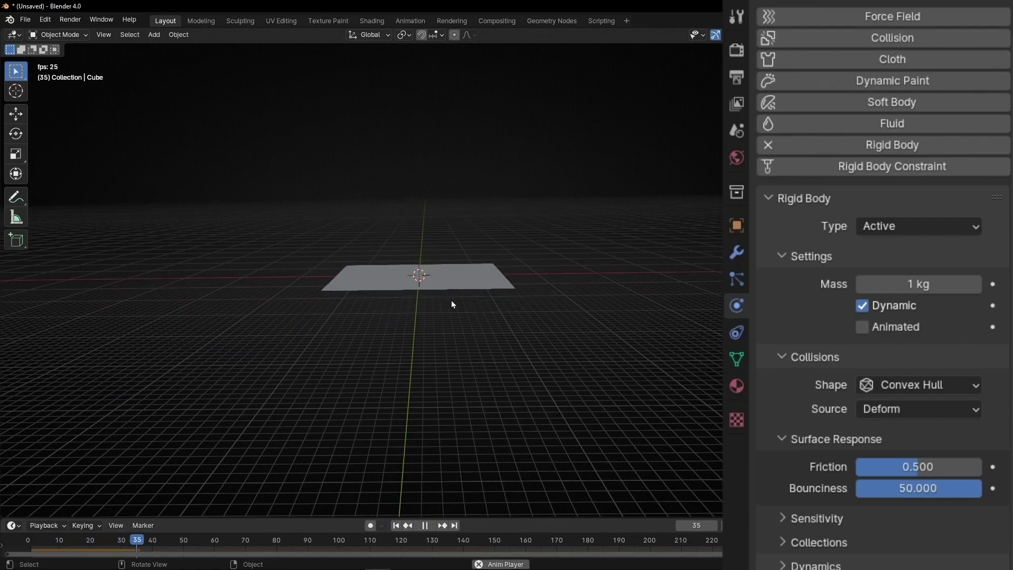
scroll(452, 305, down, 8)
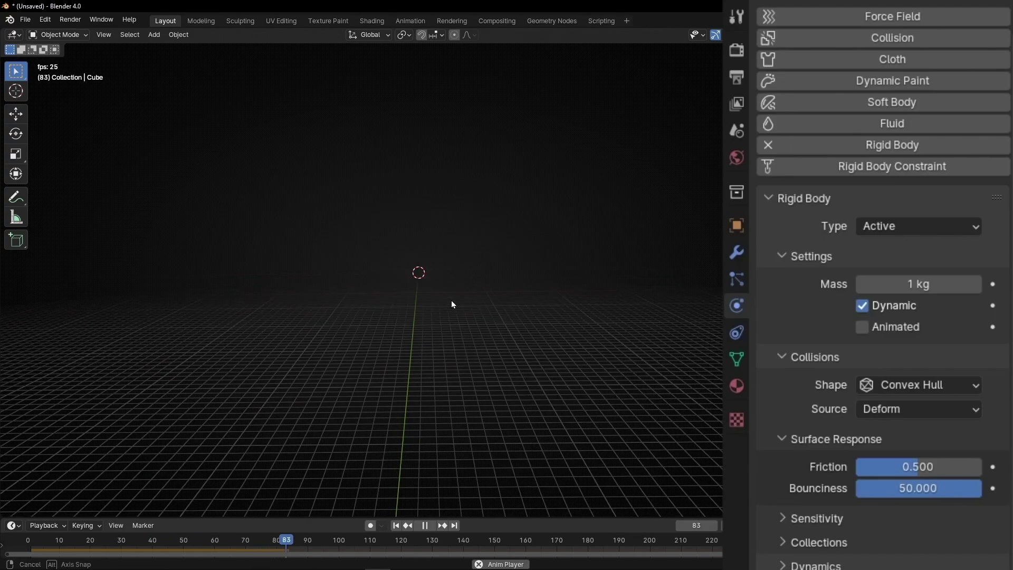
middle_drag(452, 300, 435, 284)
key(space)
scroll(427, 297, up, 5)
scroll(435, 283, up, 4)
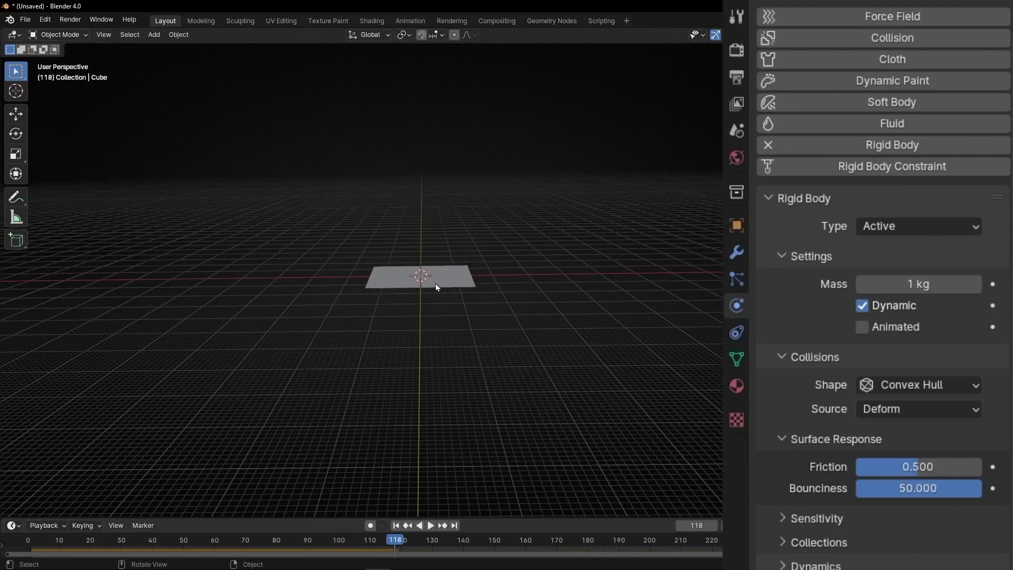
- Change the cube's Bounciness to 10, replay the fall, then return to frame 1
click(396, 525)
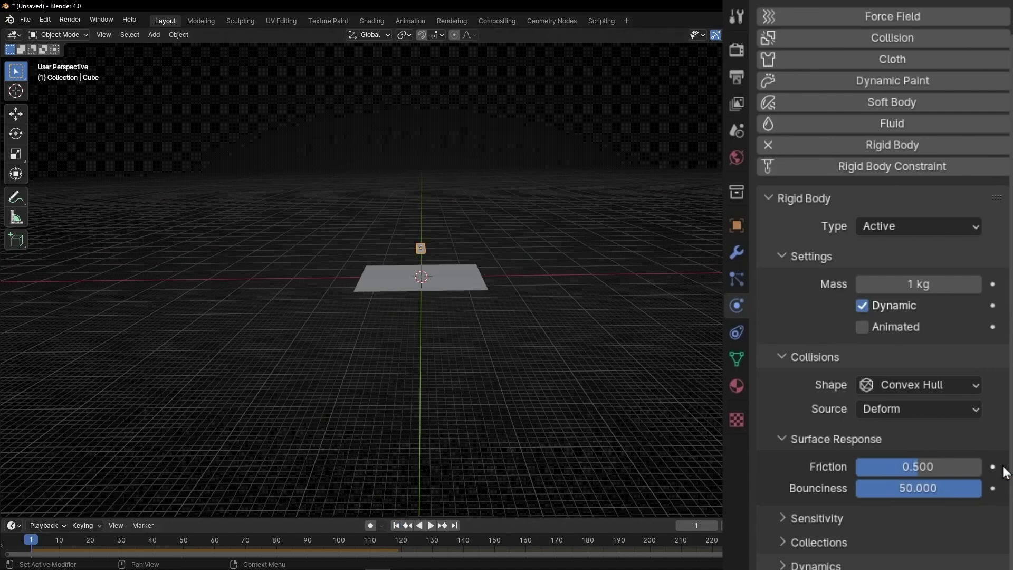
click(925, 484)
text(10)
key(Return)
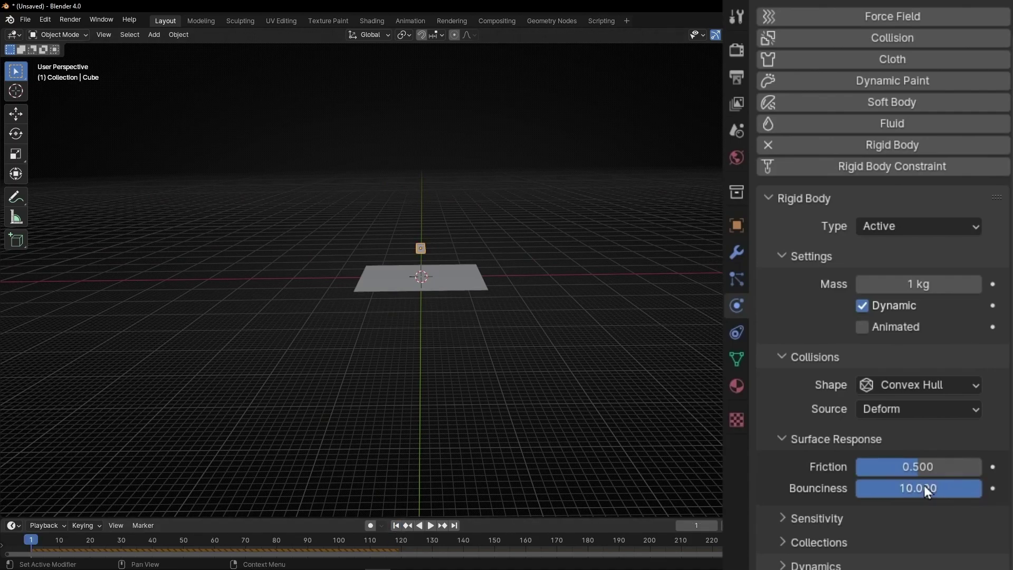
key(space)
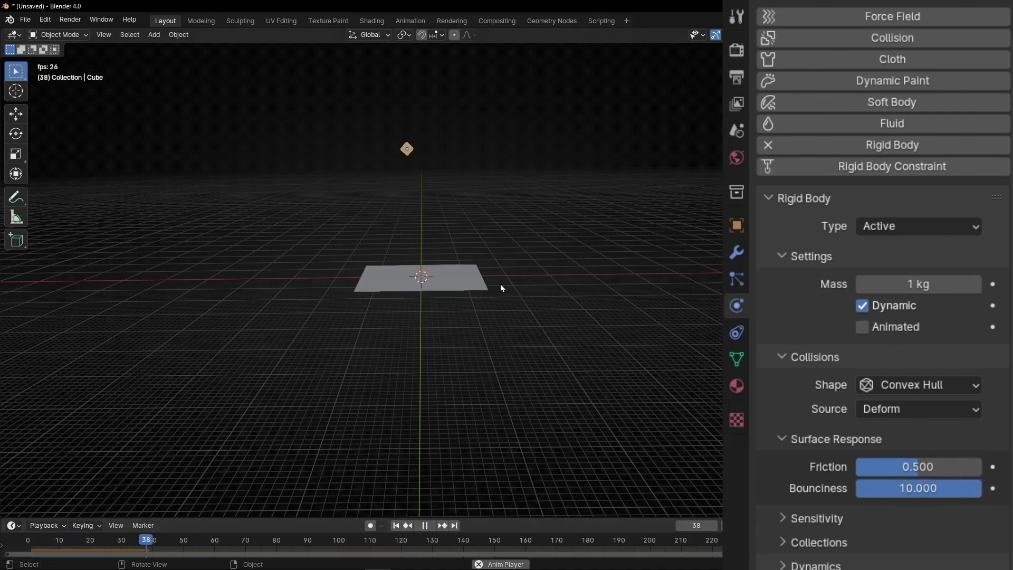
scroll(500, 283, down, 5)
scroll(459, 206, down, 2)
scroll(420, 158, down, 1)
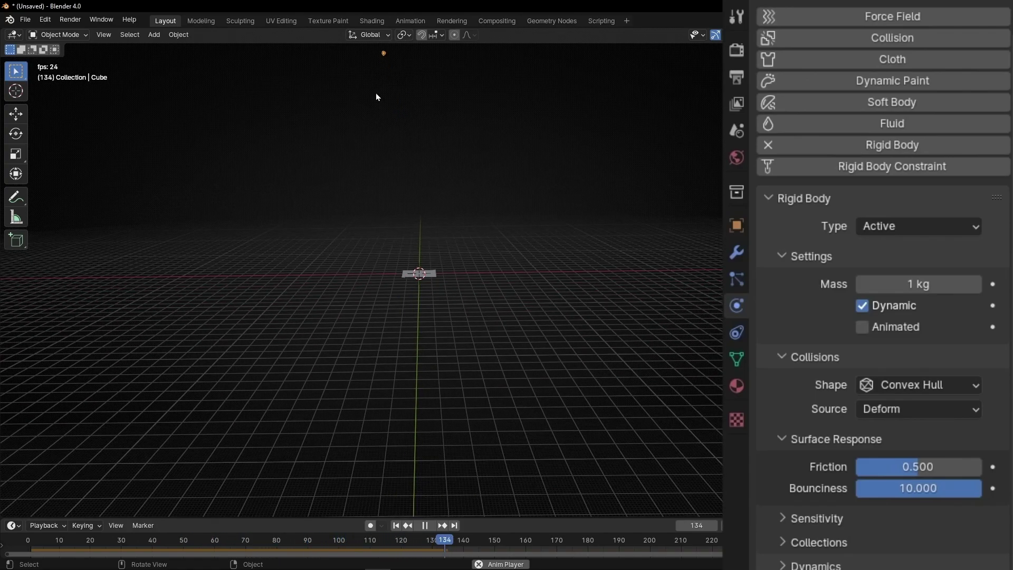
middle_drag(377, 132, 515, 248)
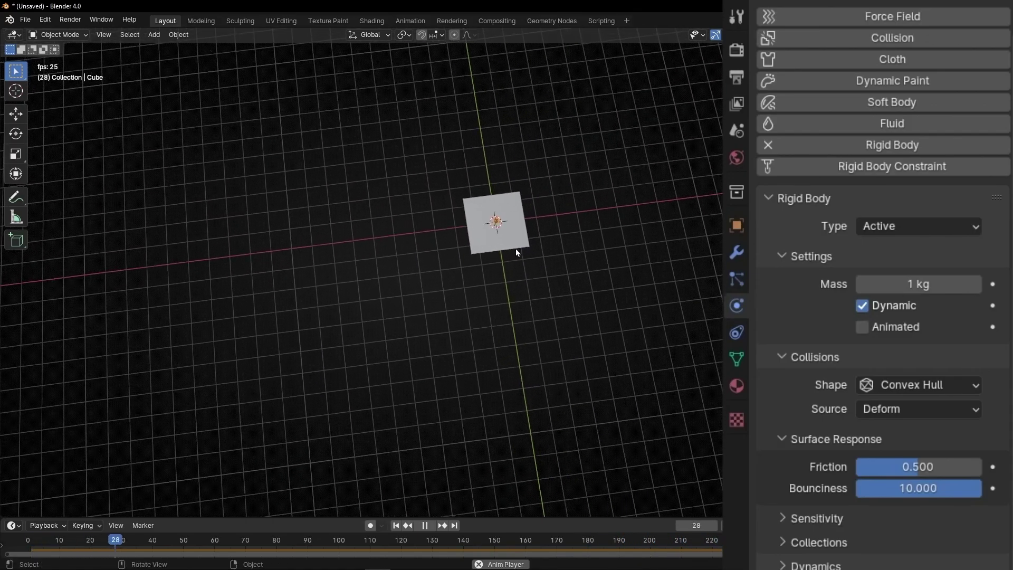
key(Escape)
middle_drag(549, 218, 296, 147)
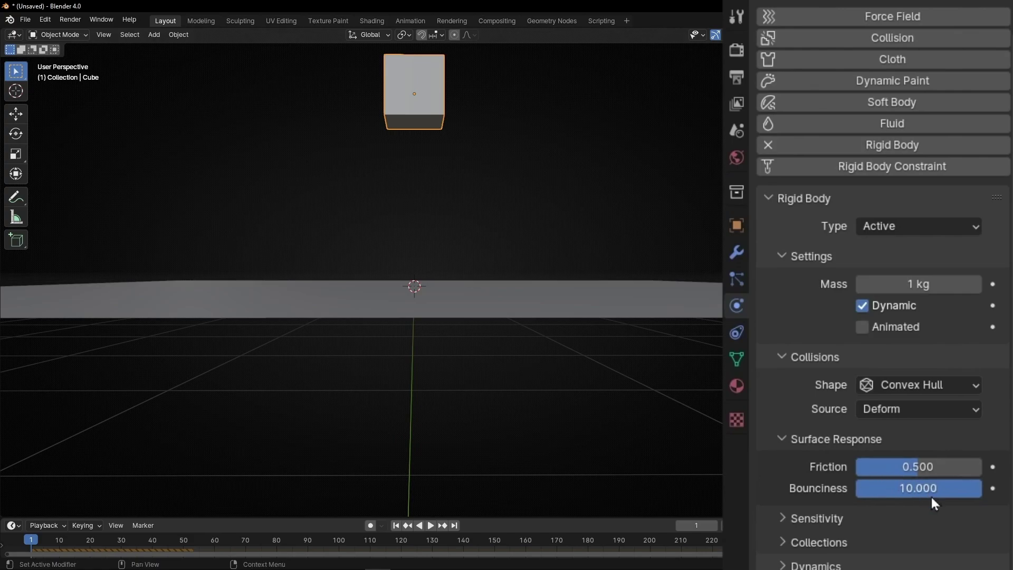
- Set the cube's bounciness to 0, enable its Collision Margin, and play the simulation
drag(931, 500, 866, 500)
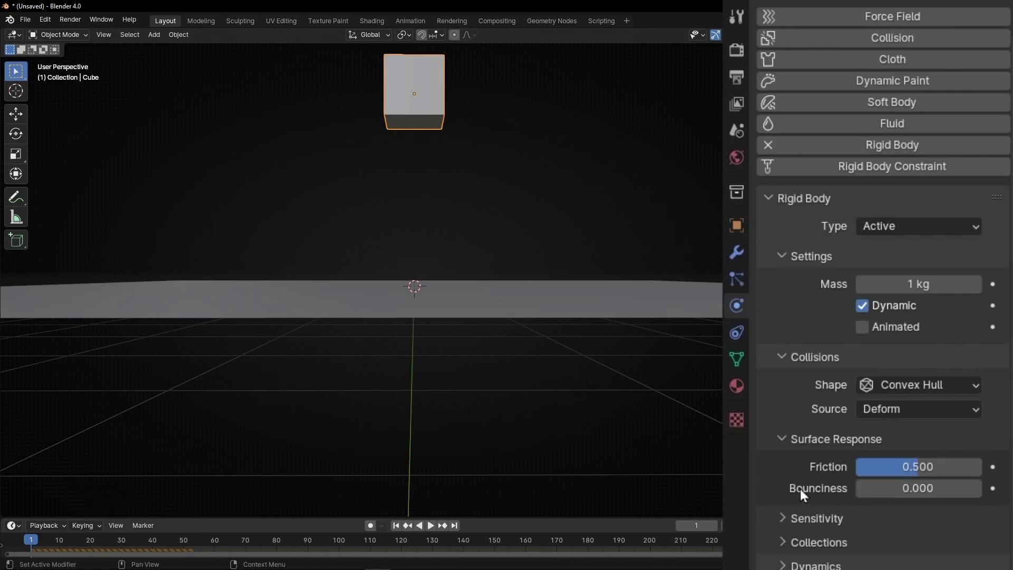
click(784, 445)
click(783, 486)
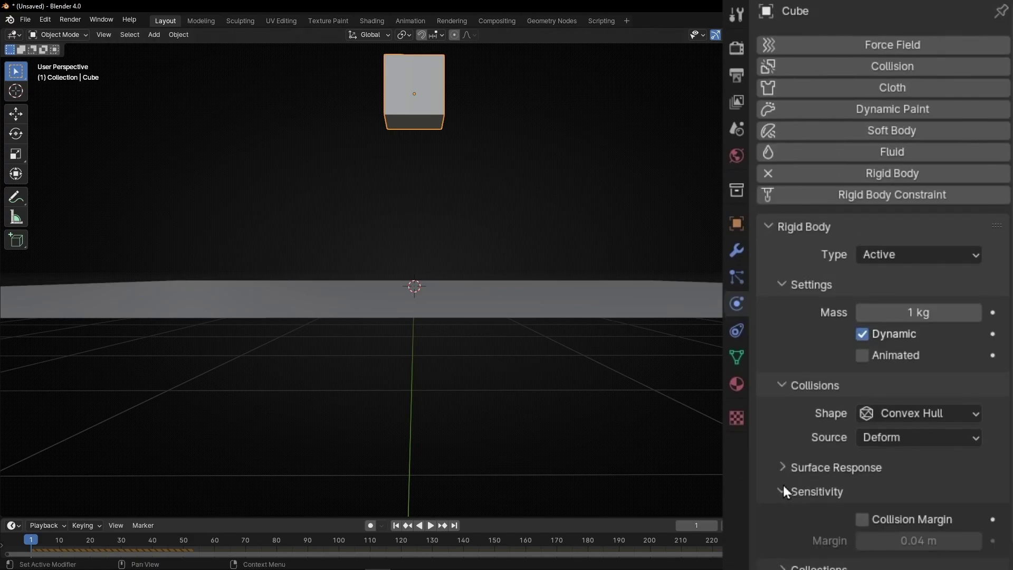
scroll(783, 483, down, 1)
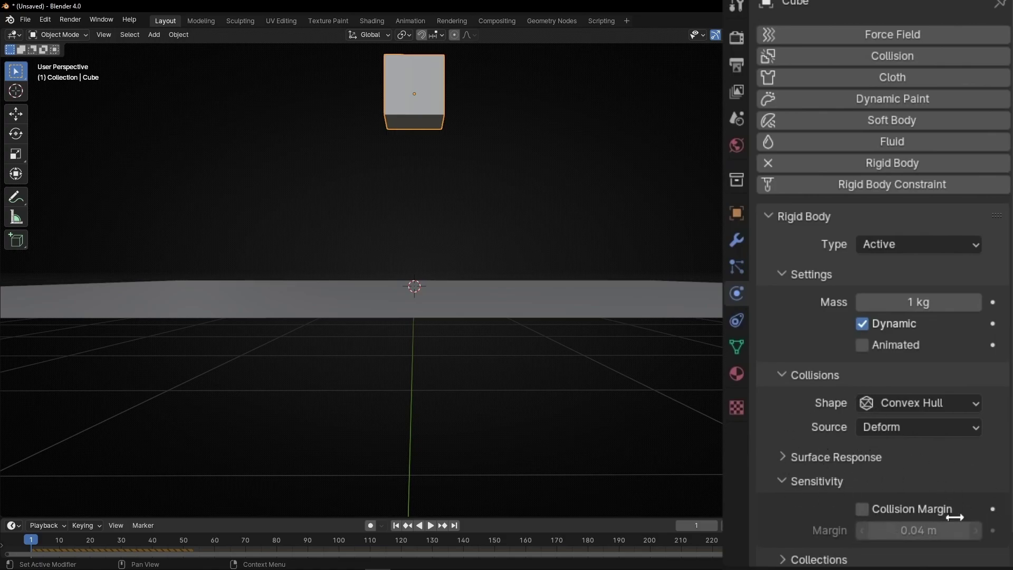
click(866, 510)
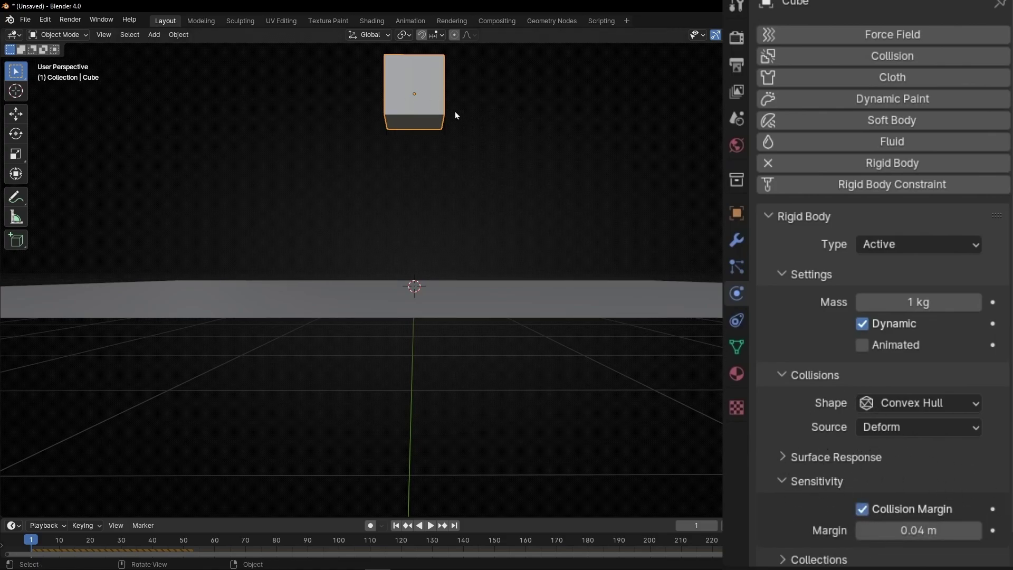
key(space)
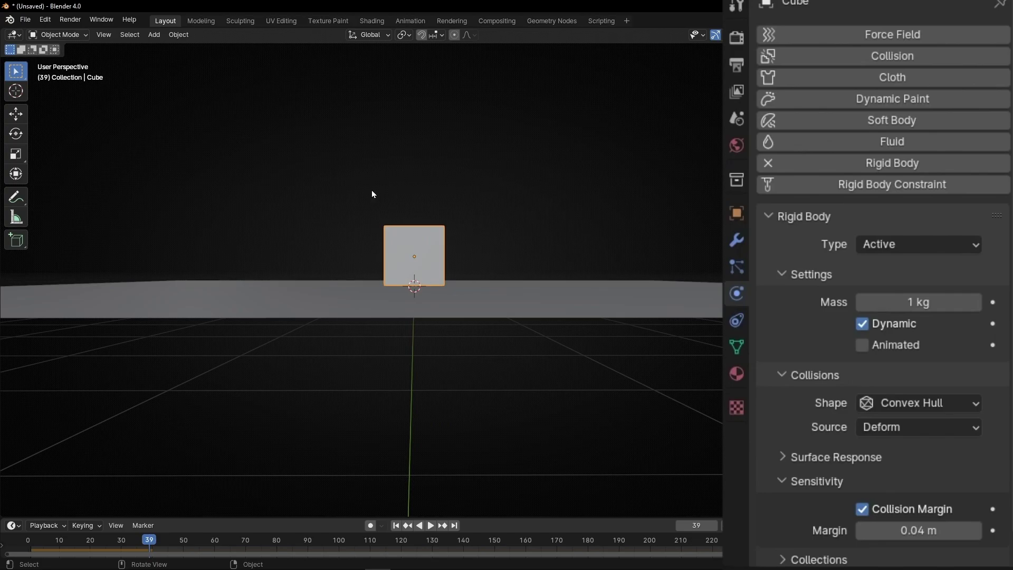
- Set the cube's collision margin to 1 m and replay the drop from frame 1
click(917, 535)
text(1)
key(Return)
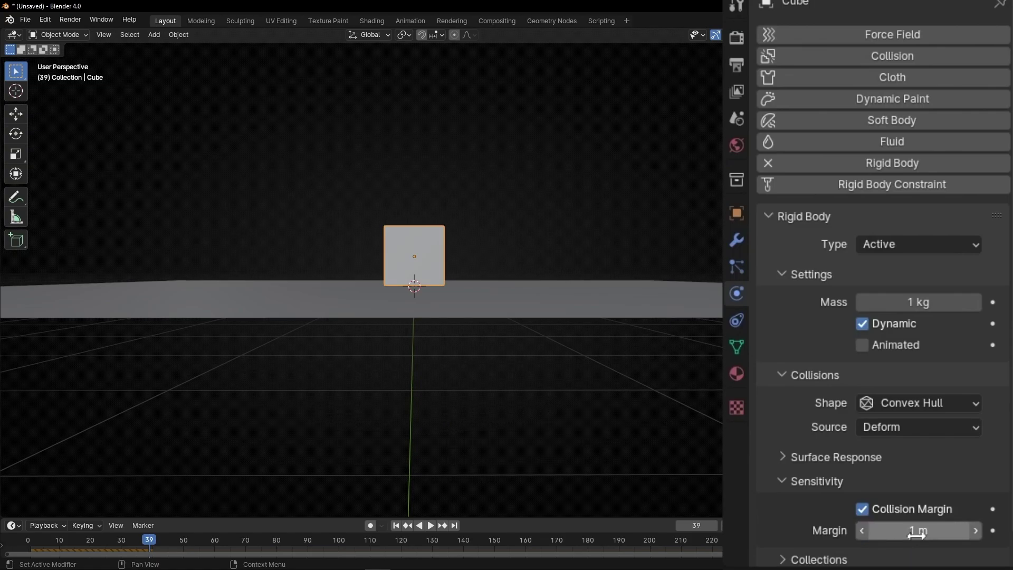
click(397, 526)
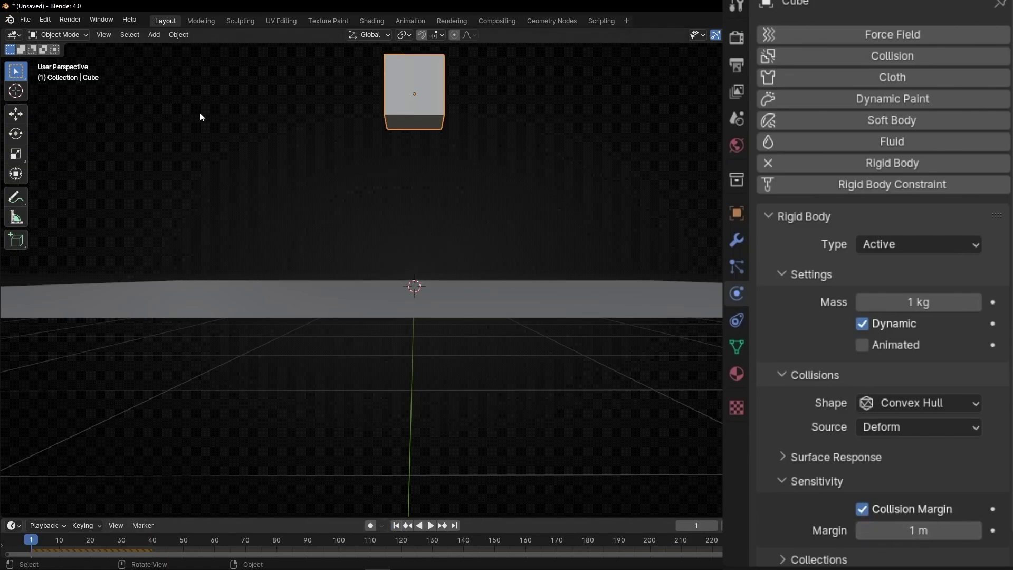
key(space)
key(space)
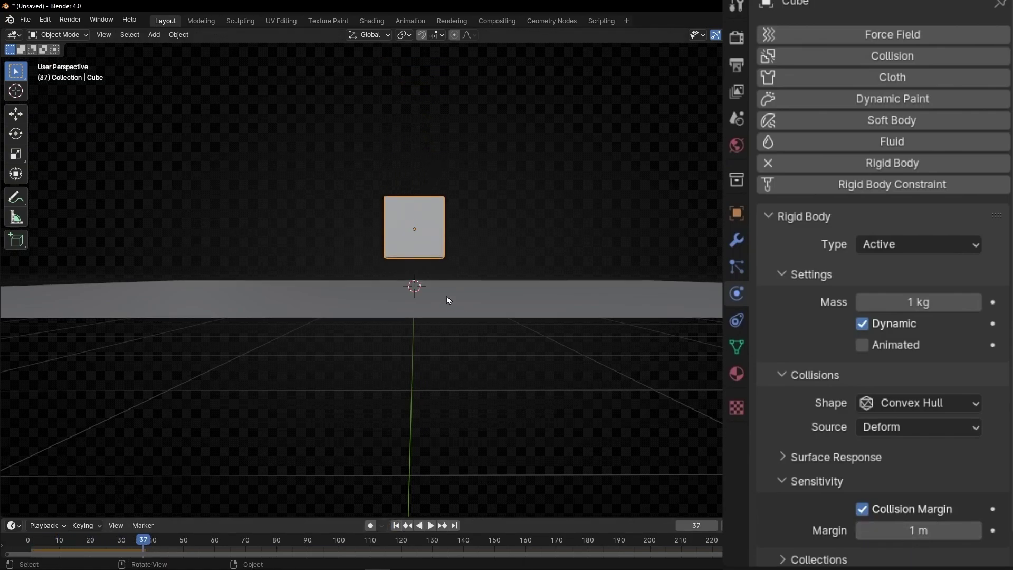
mouse_move(416, 267)
middle_down()
mouse_move(522, 271)
mouse_move(422, 264)
middle_up()
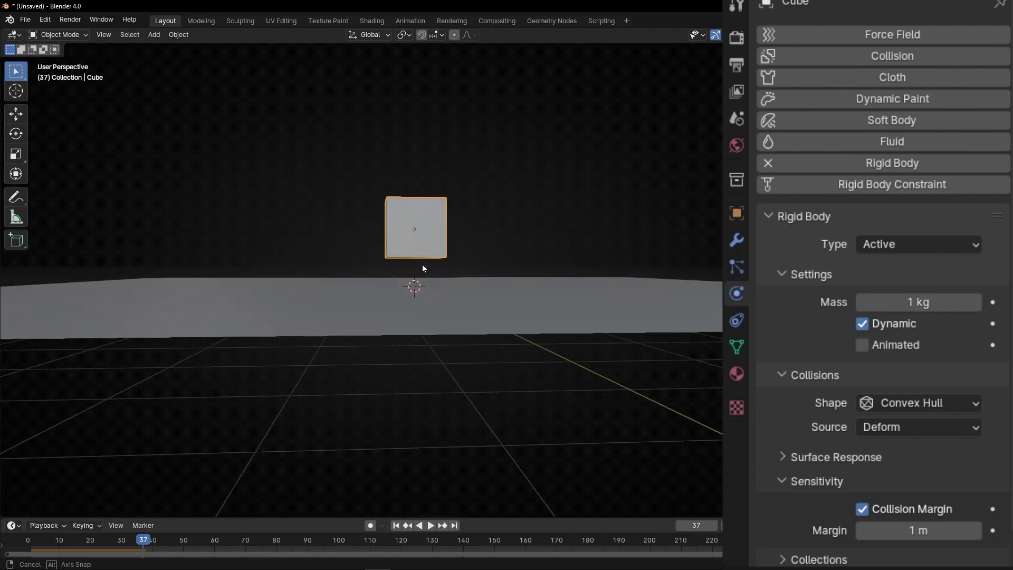
- Circle the hovering cube with a freehand annotation stroke, then erase the strokes
click(16, 197)
mouse_move(449, 162)
mouse_down()
mouse_move(355, 162)
mouse_move(329, 206)
mouse_move(346, 267)
mouse_move(400, 294)
mouse_move(463, 255)
mouse_move(469, 169)
mouse_move(443, 148)
mouse_up()
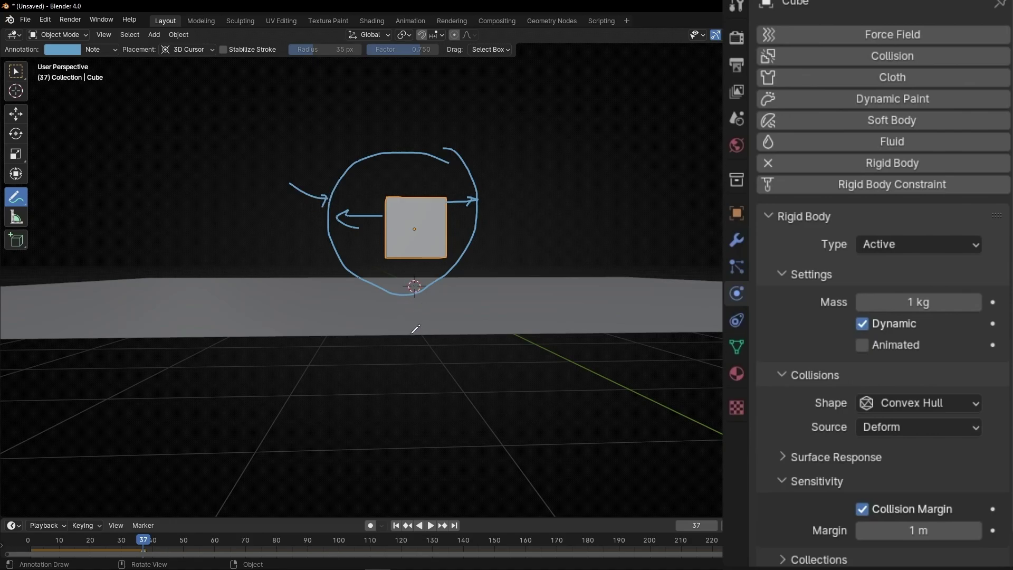
mouse_move(461, 233)
ctrl+mouse_down()
mouse_move(294, 235)
mouse_move(343, 295)
ctrl+mouse_up()
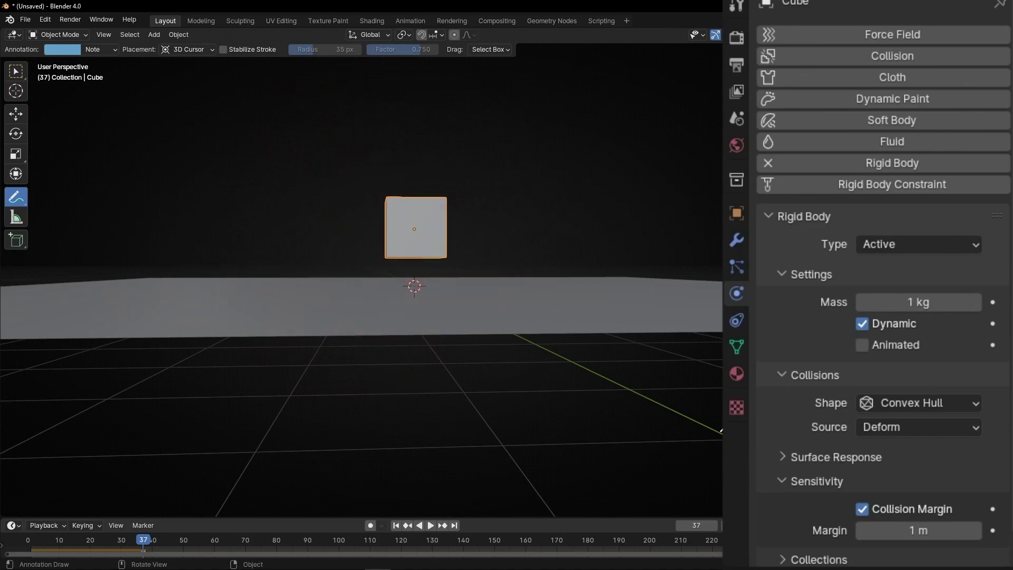
- Change the cube's collision margin to 0.1 m
click(906, 528)
text(0.1)
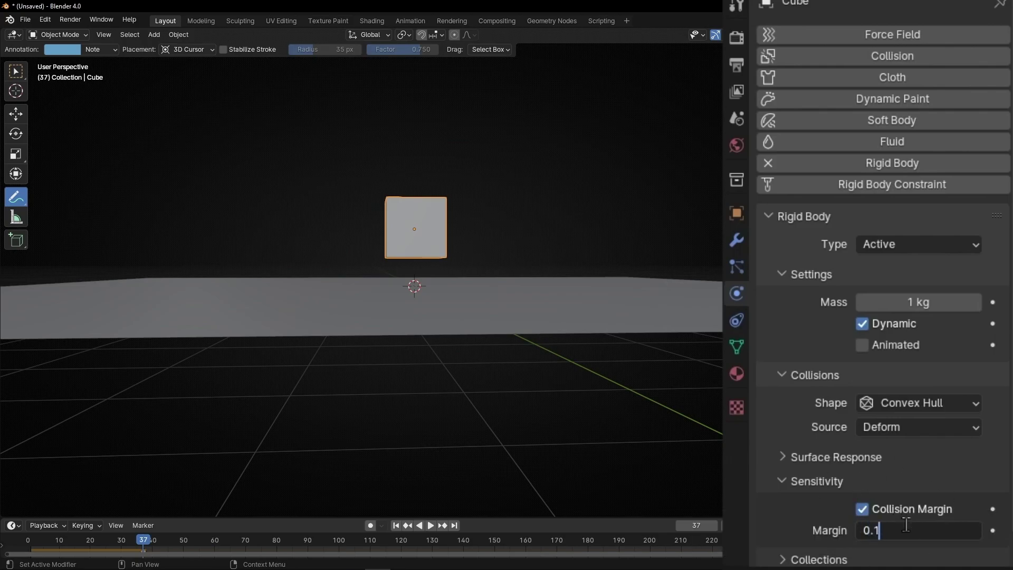
key(Return)
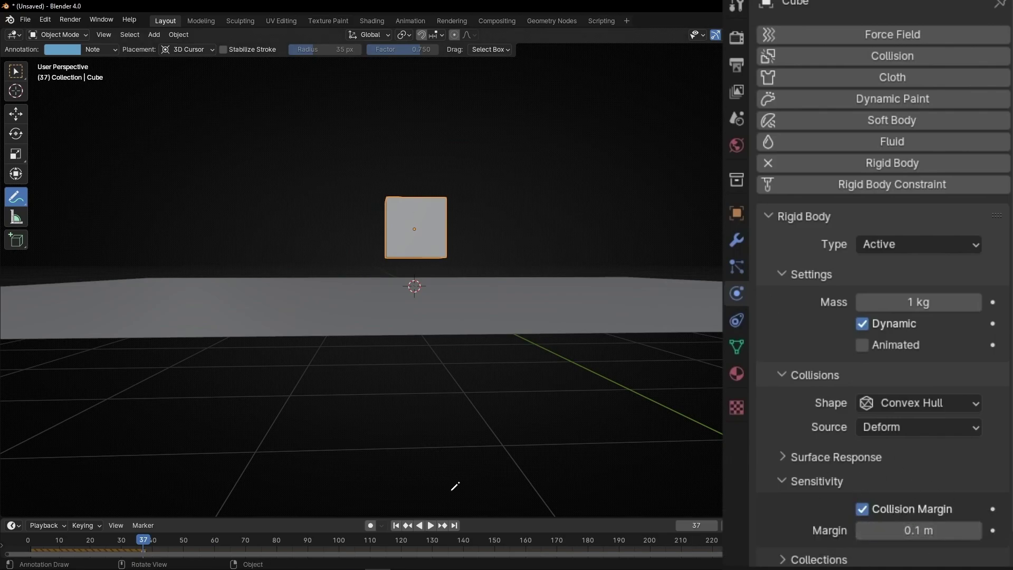
- Replay the fall from frame 1, stopping at frame 68 to view the cube from below
click(395, 525)
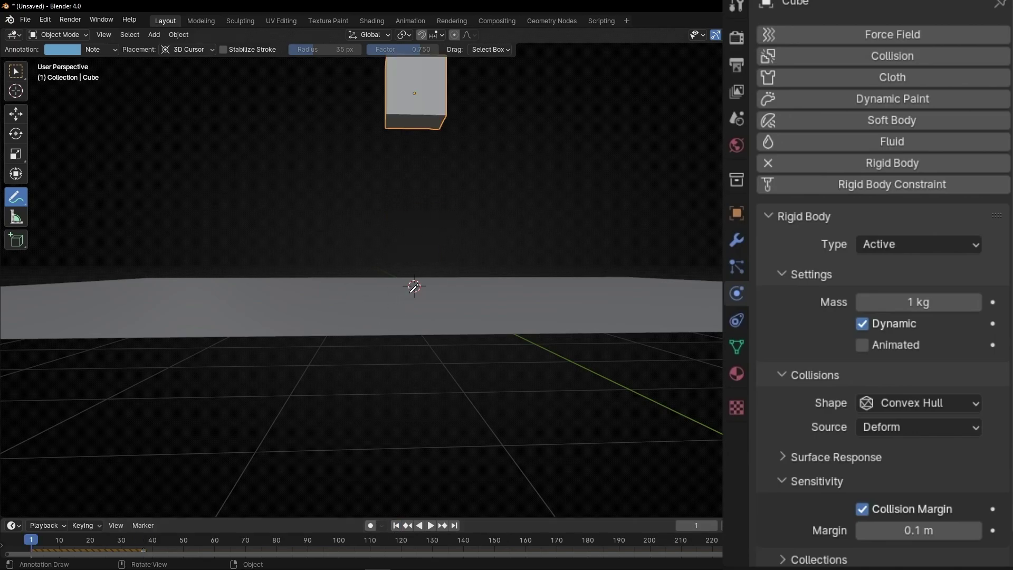
key(space)
mouse_move(414, 287)
middle_down()
mouse_move(427, 280)
mouse_move(410, 285)
middle_up()
key(space)
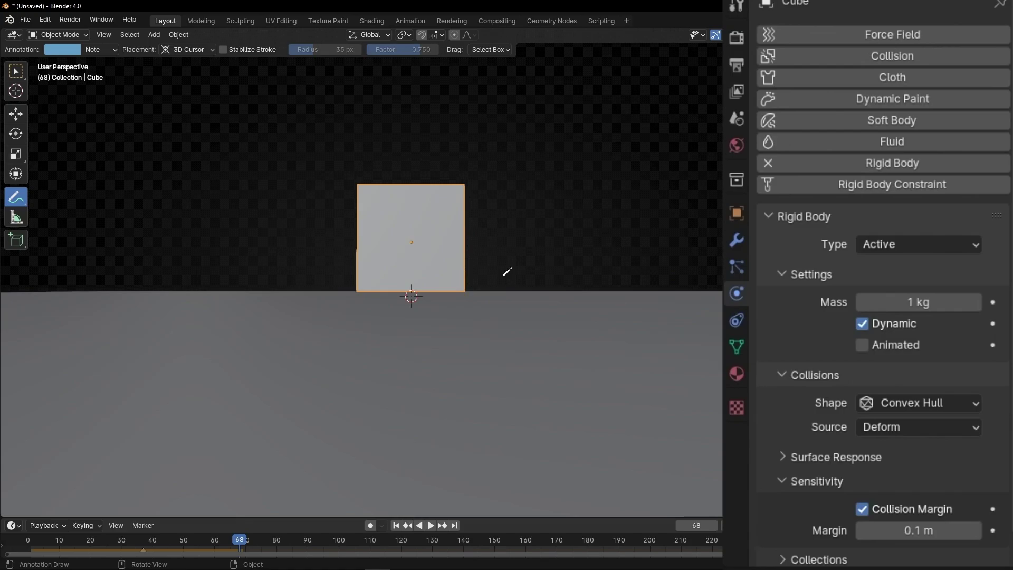
mouse_move(434, 246)
middle_down()
mouse_move(412, 301)
mouse_move(411, 292)
mouse_move(414, 324)
mouse_move(412, 284)
middle_up()
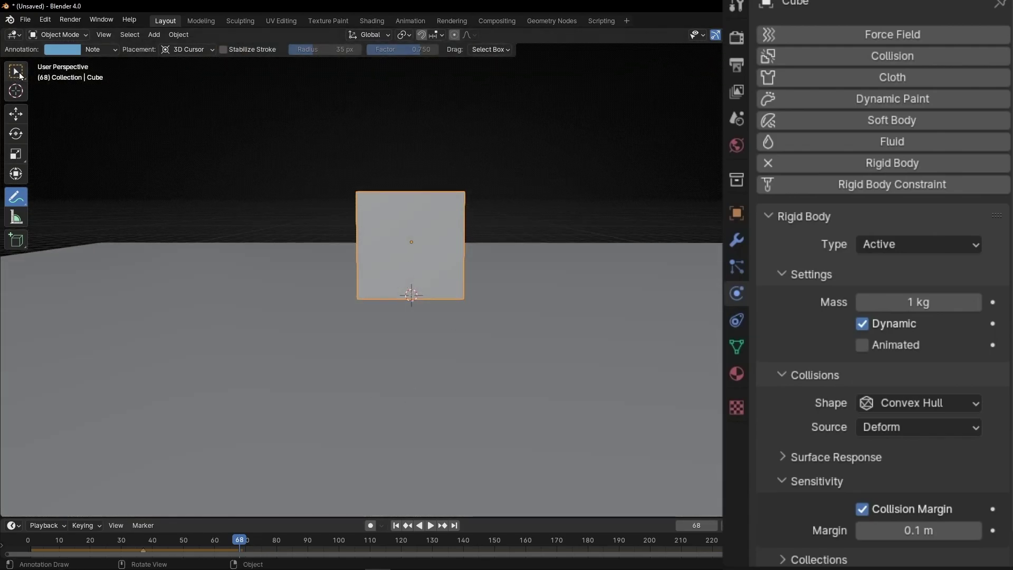
- Select the ground plane and enable its collision margin at 1 m
click(20, 75)
click(316, 254)
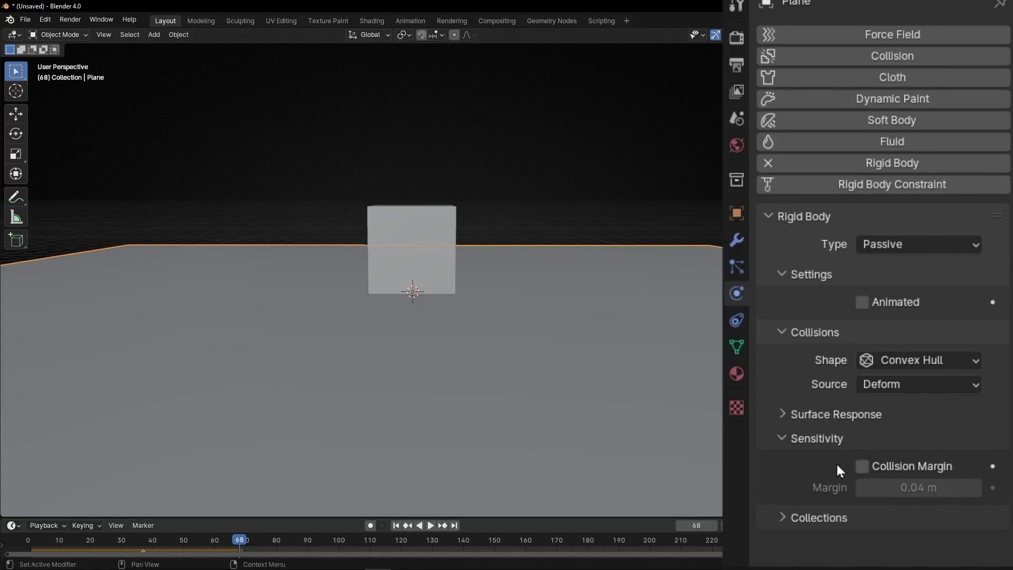
click(862, 466)
click(897, 488)
text(1)
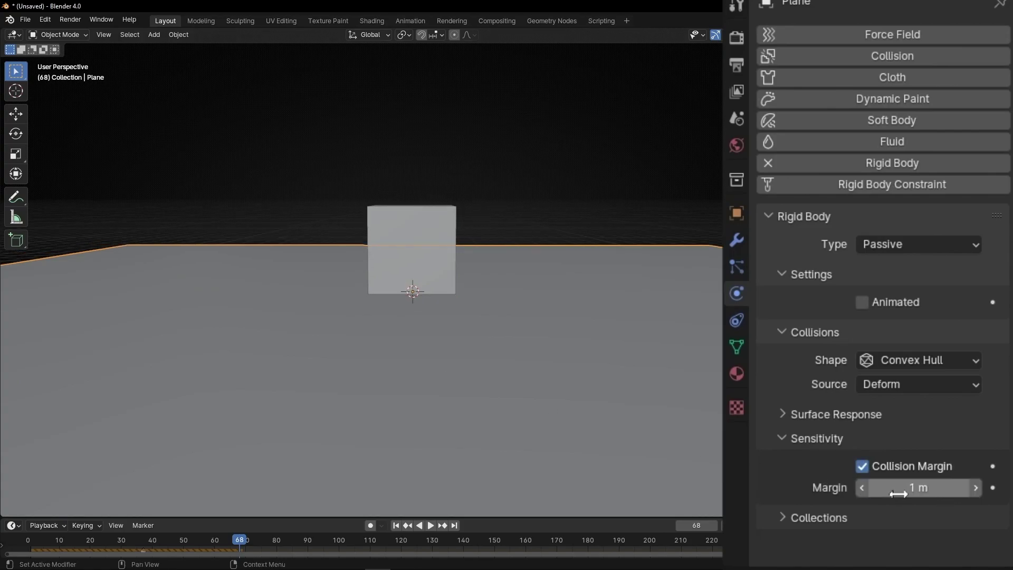
key(Return)
- Rewind to frame 1 and replay the cube's fall onto the plane
click(397, 526)
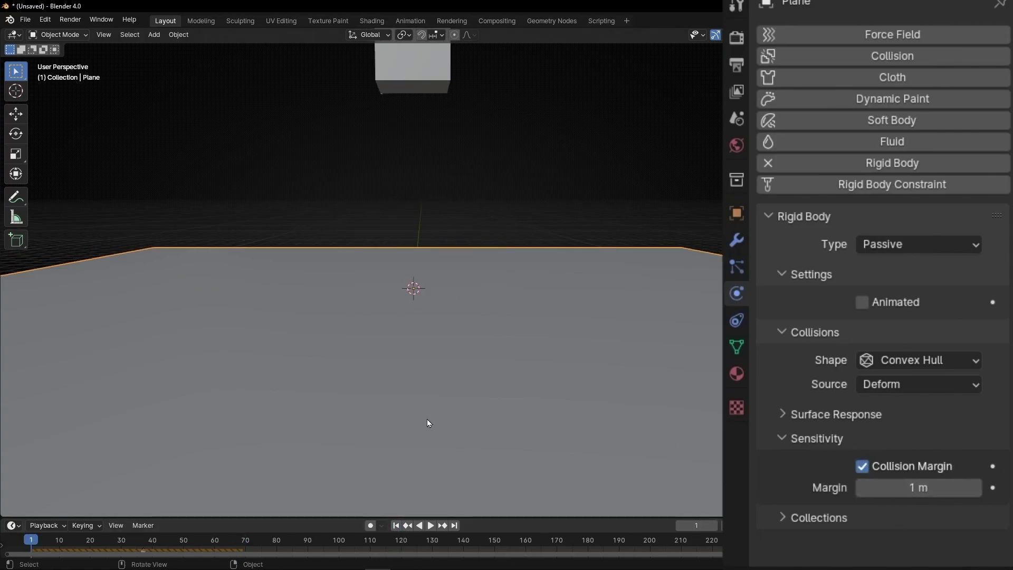
middle_drag(426, 419, 445, 269)
key(space)
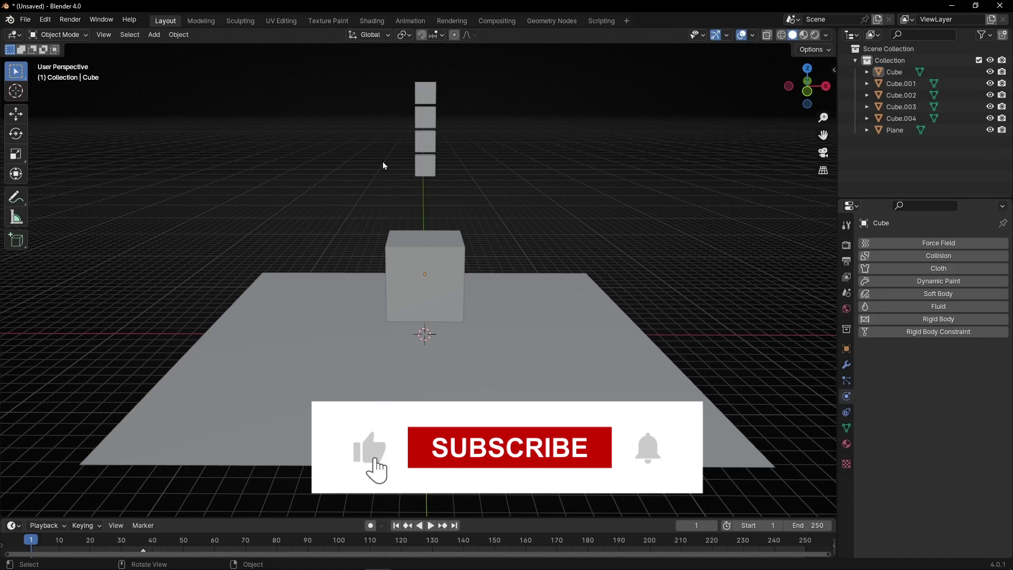
- Select the large cube below the stacked small cubes and orbit around it
click(419, 278)
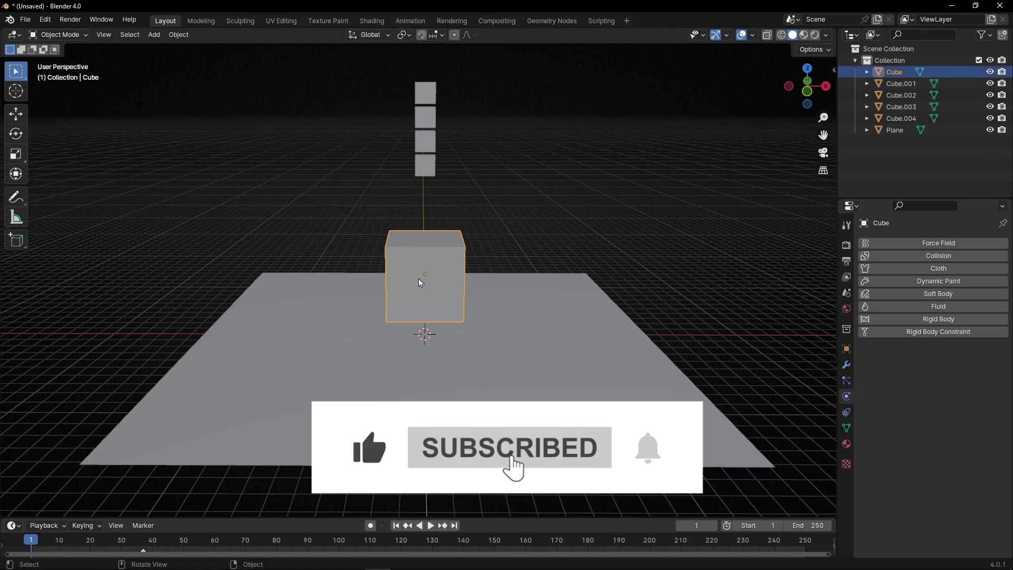
middle_drag(453, 267, 436, 252)
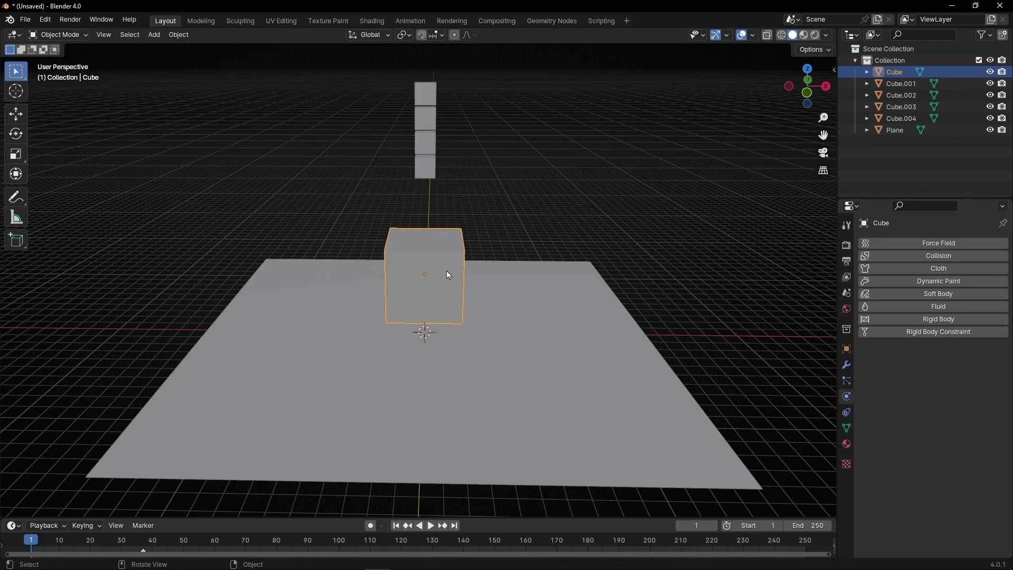
- In Edit Mode, delete the large cube's top face with X > Faces, then return to Object Mode
click(58, 35)
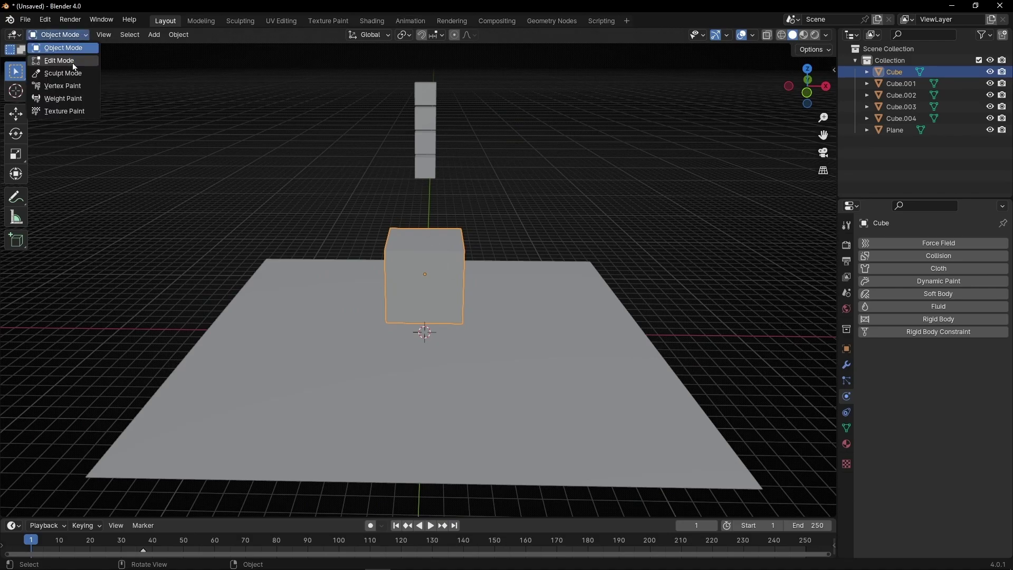
click(53, 59)
middle_drag(373, 252, 433, 266)
scroll(433, 266, up, 2)
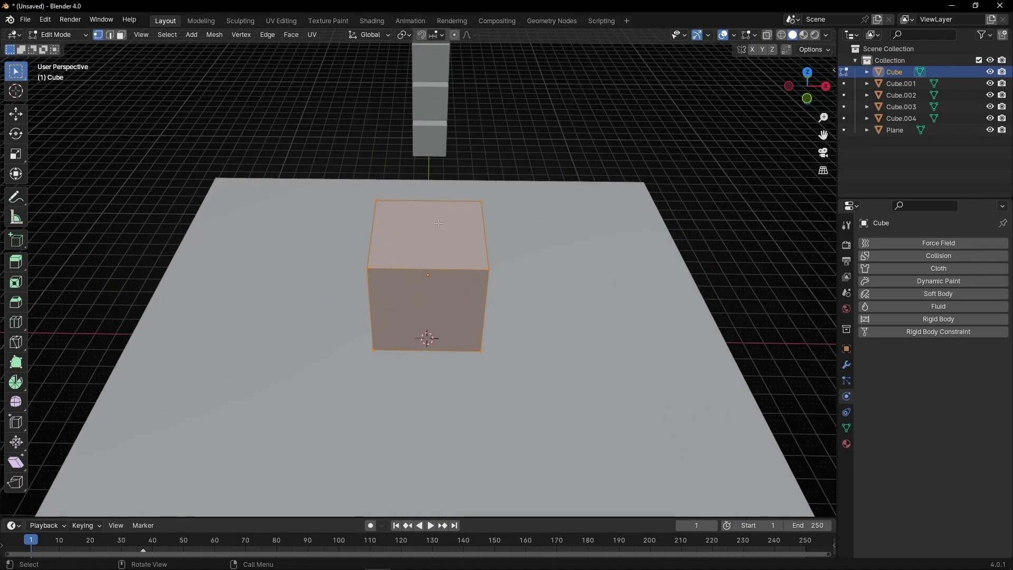
key(3)
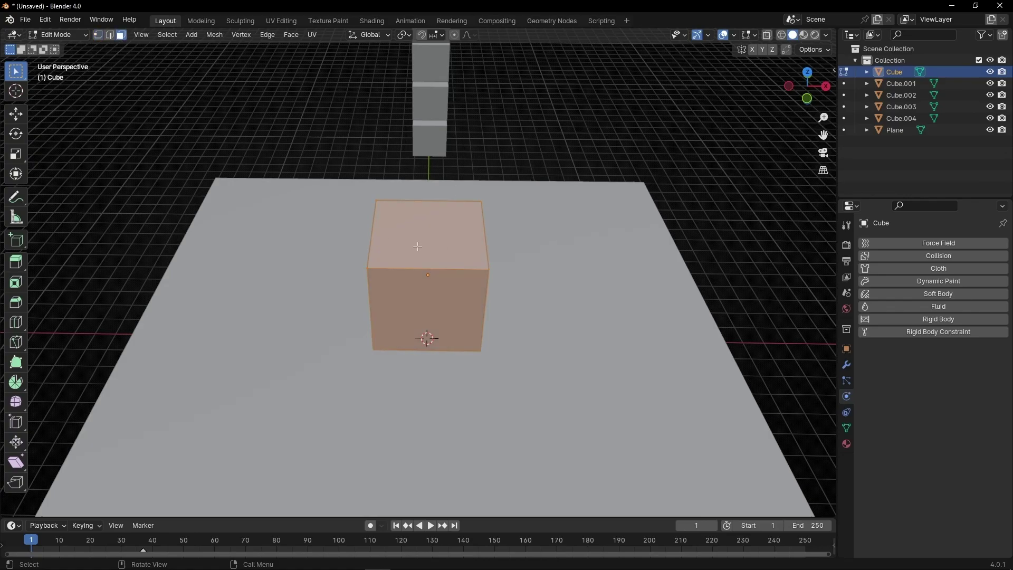
click(418, 246)
key(x)
click(397, 268)
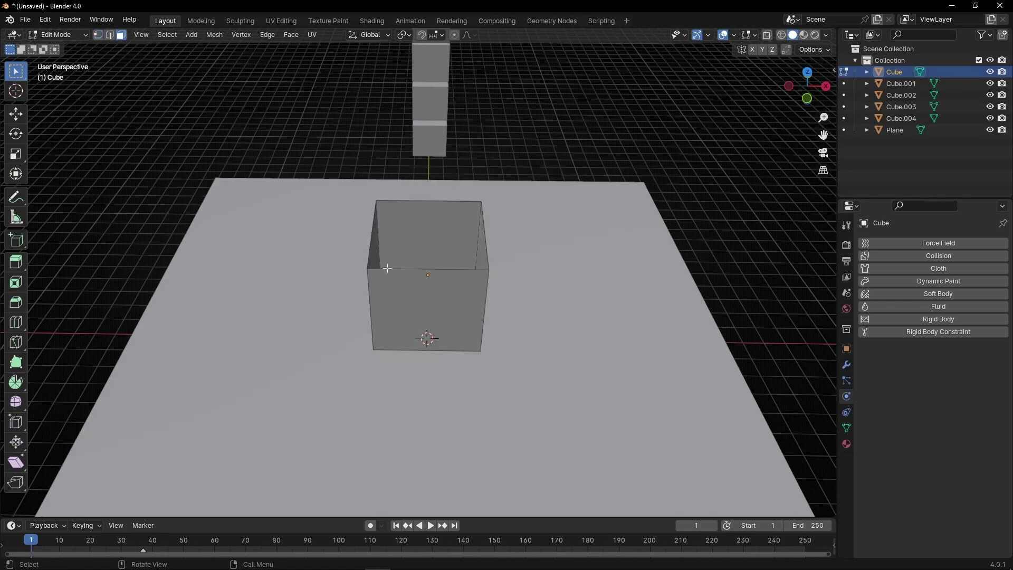
mouse_move(457, 280)
middle_down()
mouse_move(441, 296)
mouse_move(454, 311)
mouse_move(460, 278)
middle_up()
click(73, 37)
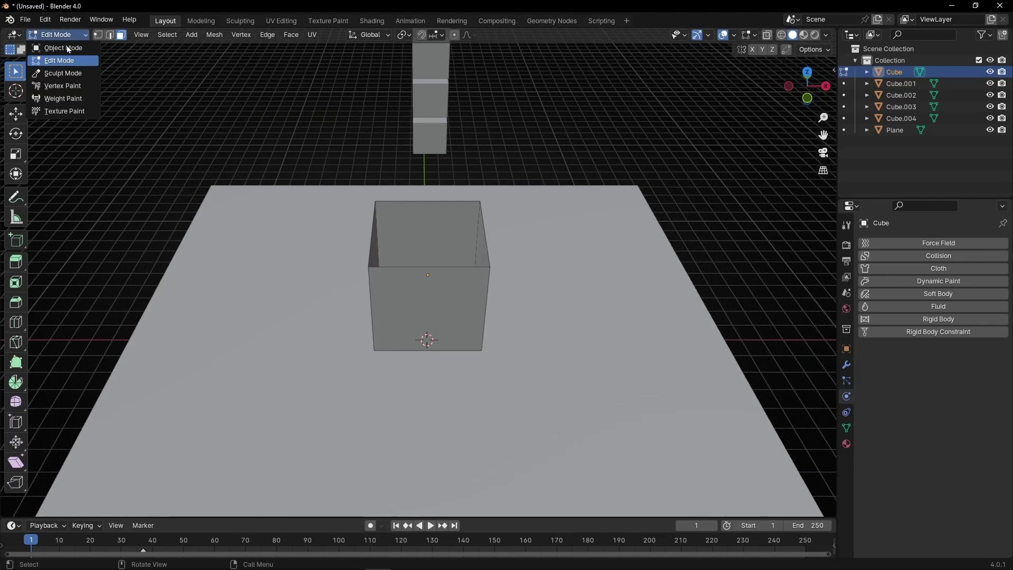
click(68, 50)
- Orbit to a side view of the box and play the simulation briefly to frame 20
middle_drag(426, 302, 441, 277)
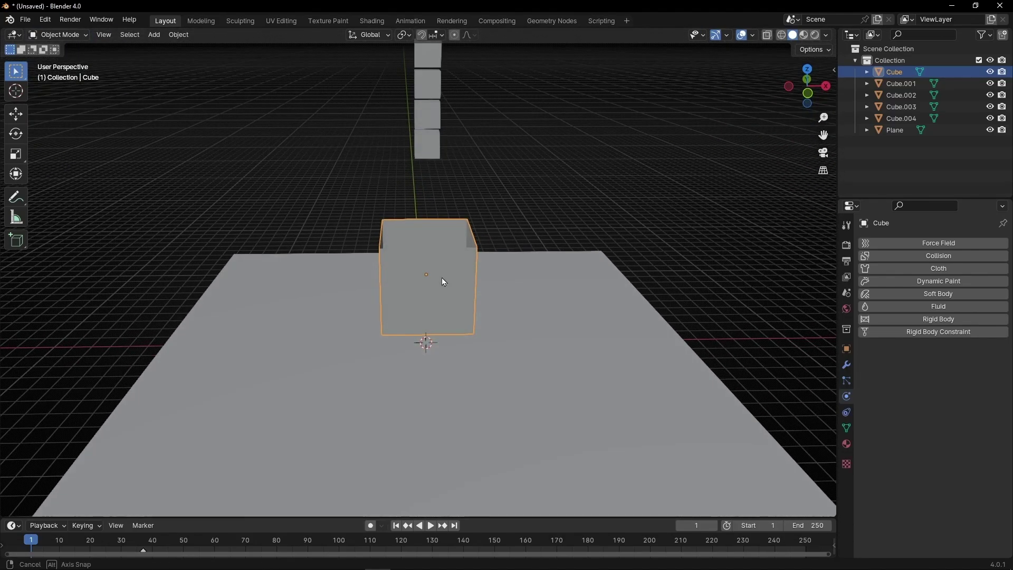
scroll(443, 170, down, 1)
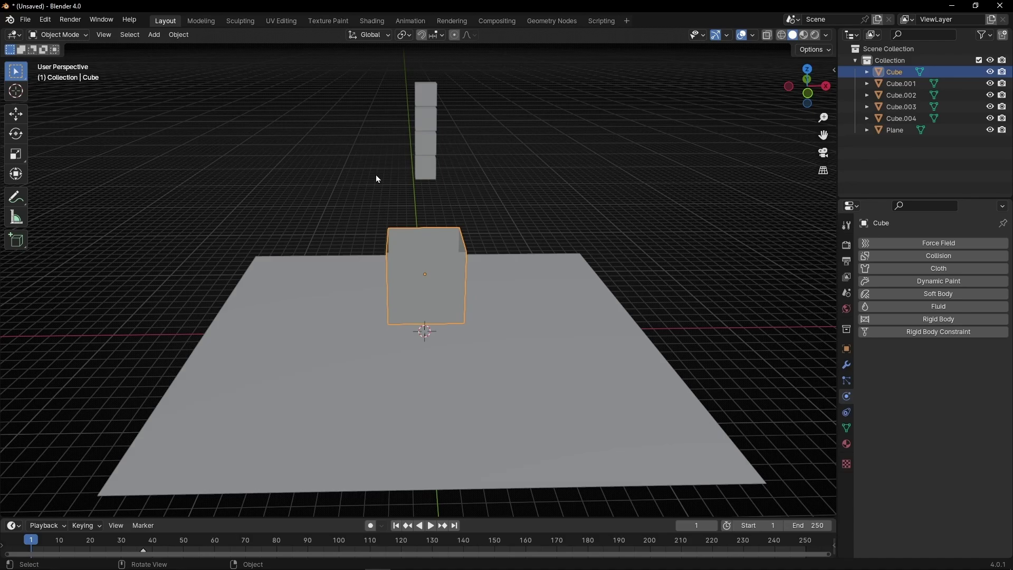
key(space)
key(space)
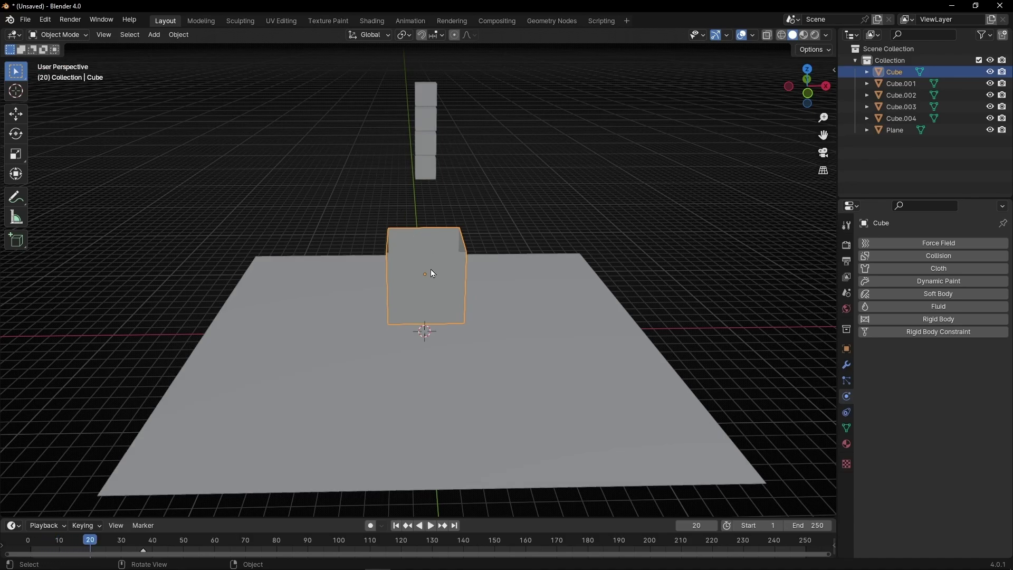
- Make the open box a Passive rigid body and give Cube.004 an Active rigid body
click(918, 320)
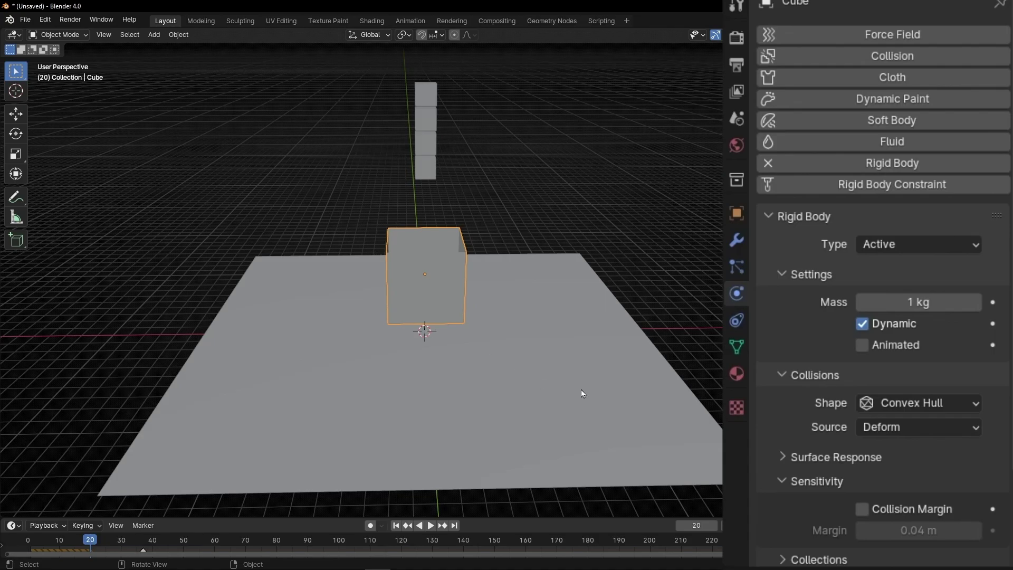
click(881, 239)
click(885, 281)
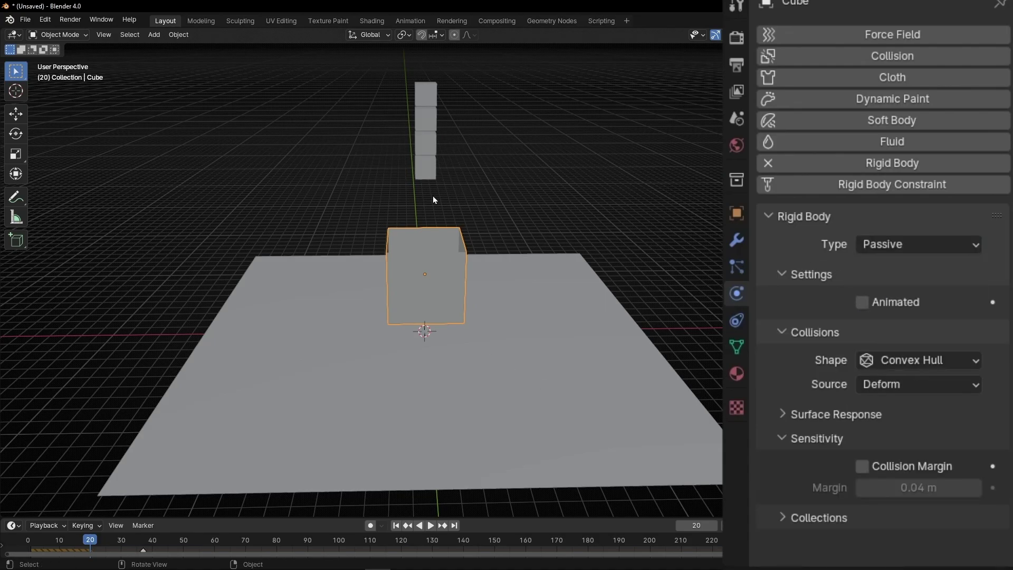
click(432, 175)
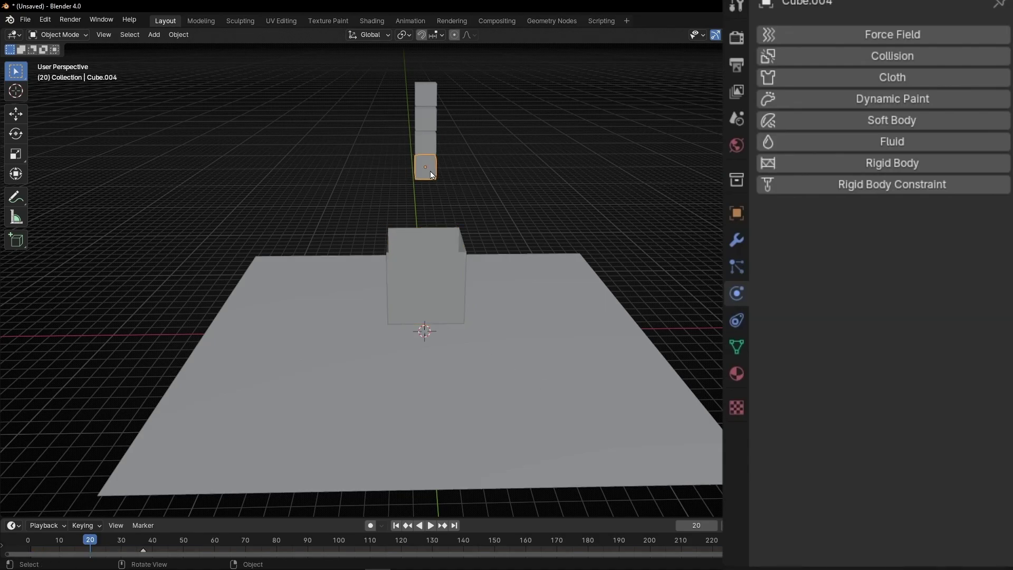
click(850, 164)
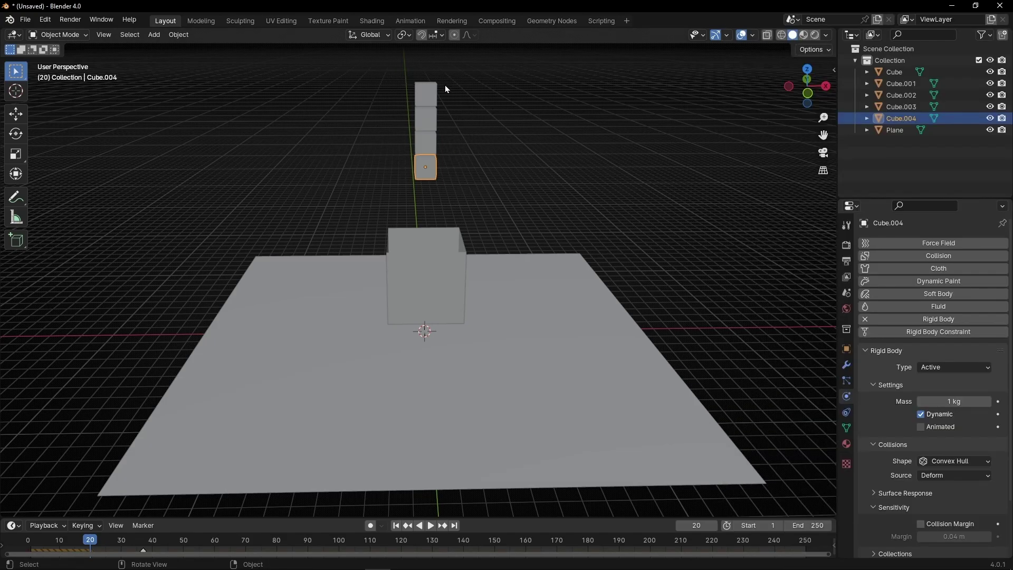
- Select all four small cubes, with Cube.004 as the active object
click(426, 96)
shift+click(426, 120)
shift+click(426, 145)
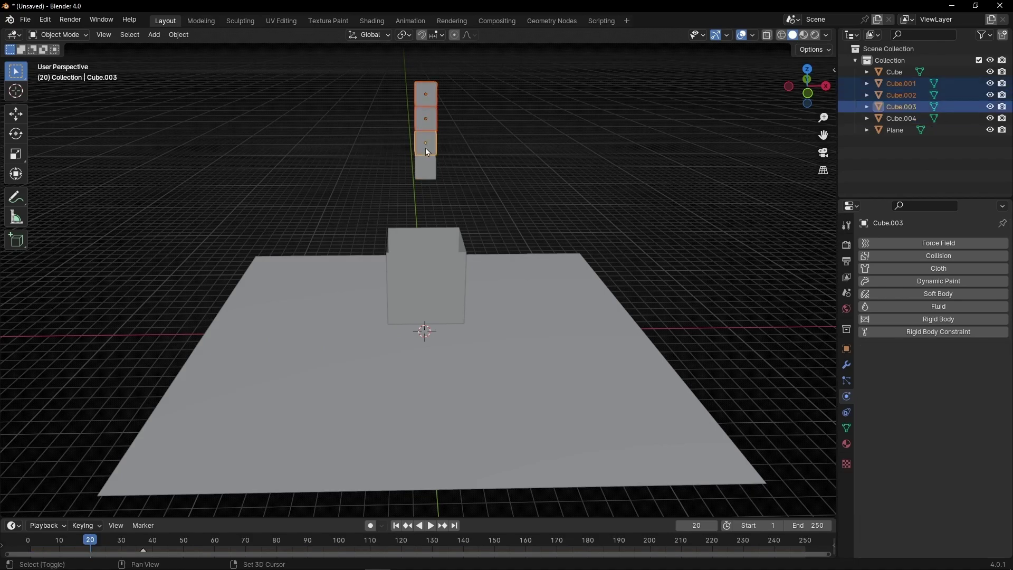
shift+click(425, 165)
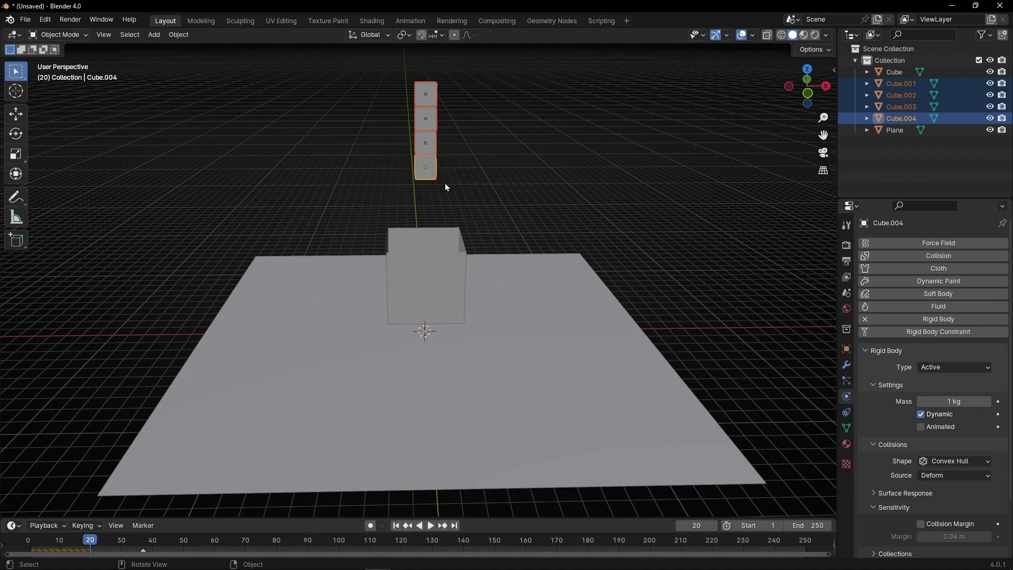
- Apply Object > Rigid Body > Copy from Active to the selected small cubes
click(191, 34)
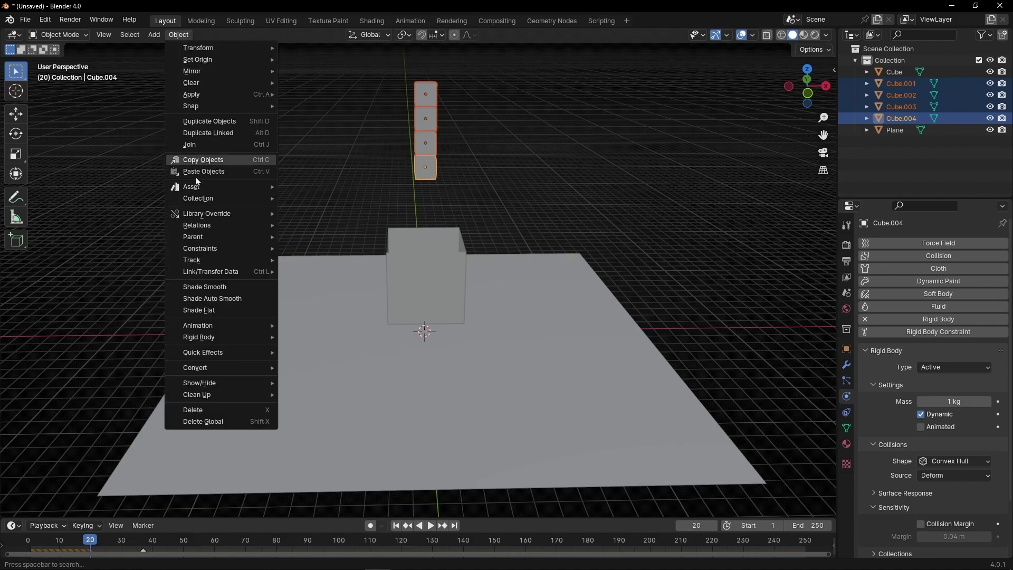
mouse_move(208, 339)
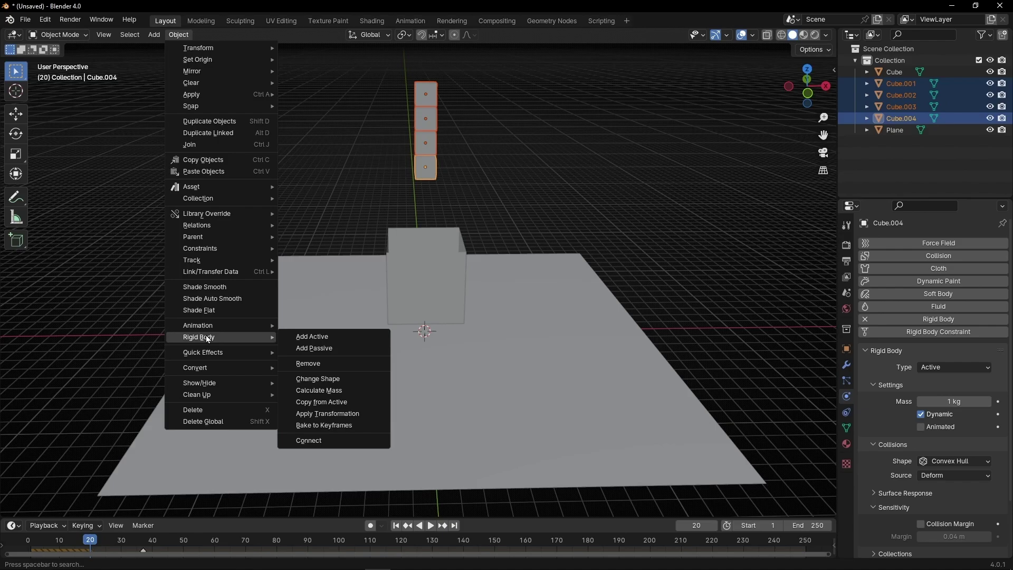
click(337, 403)
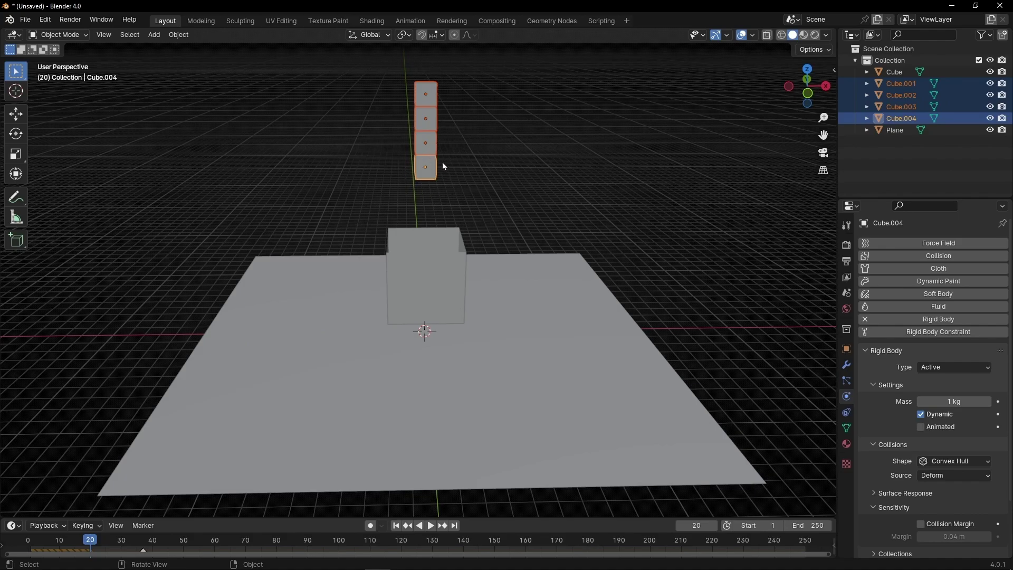
click(178, 36)
mouse_move(174, 353)
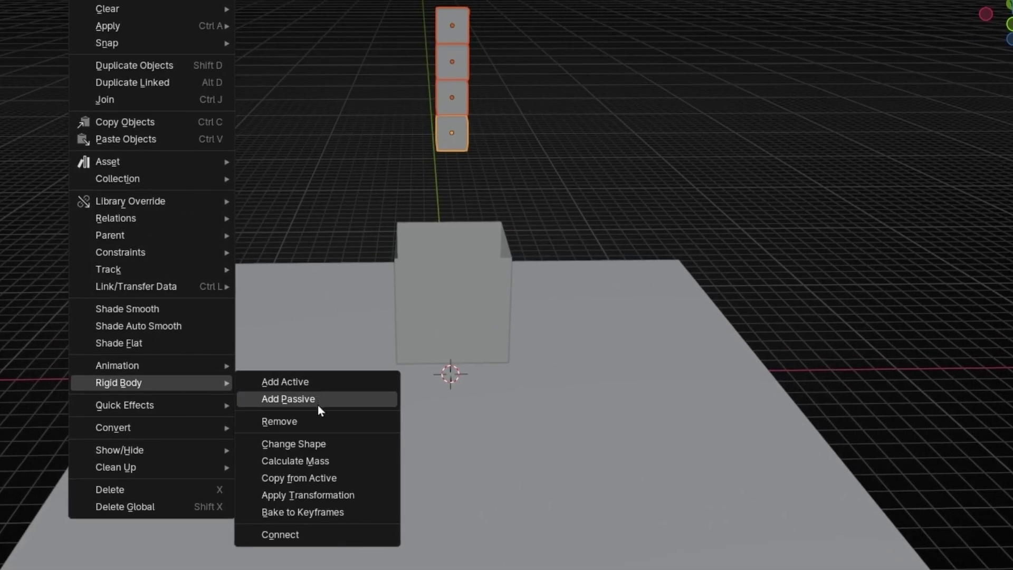
click(308, 476)
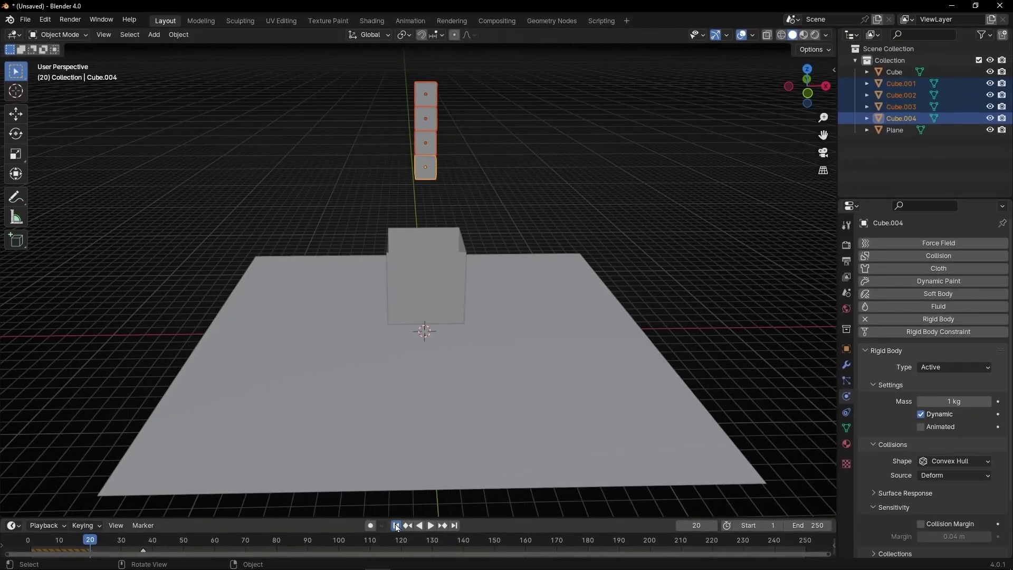
- Play to frame 114, select the open box, and orbit to see cubes piled on its opening
key(space)
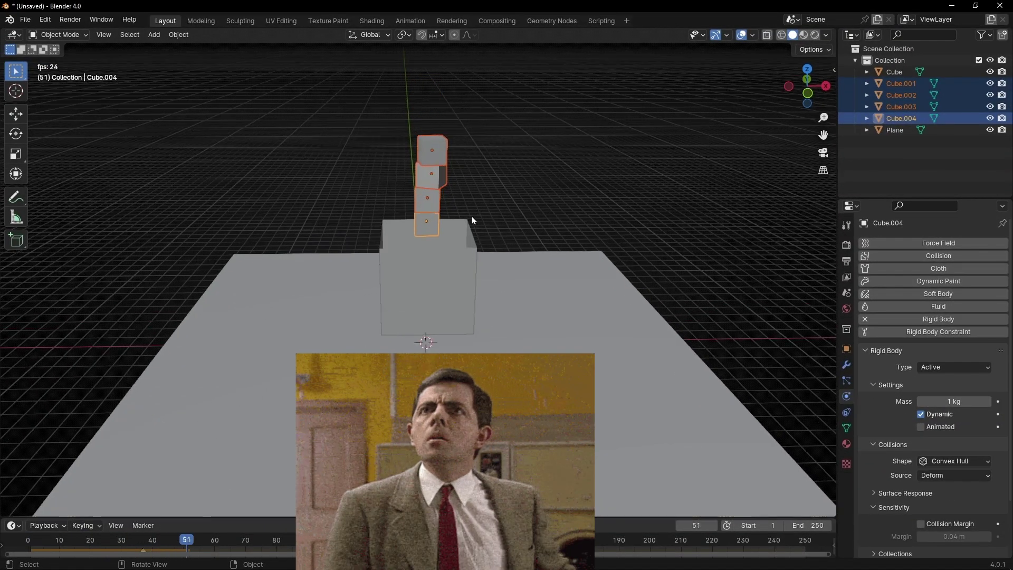
click(472, 218)
middle_drag(461, 242, 439, 219)
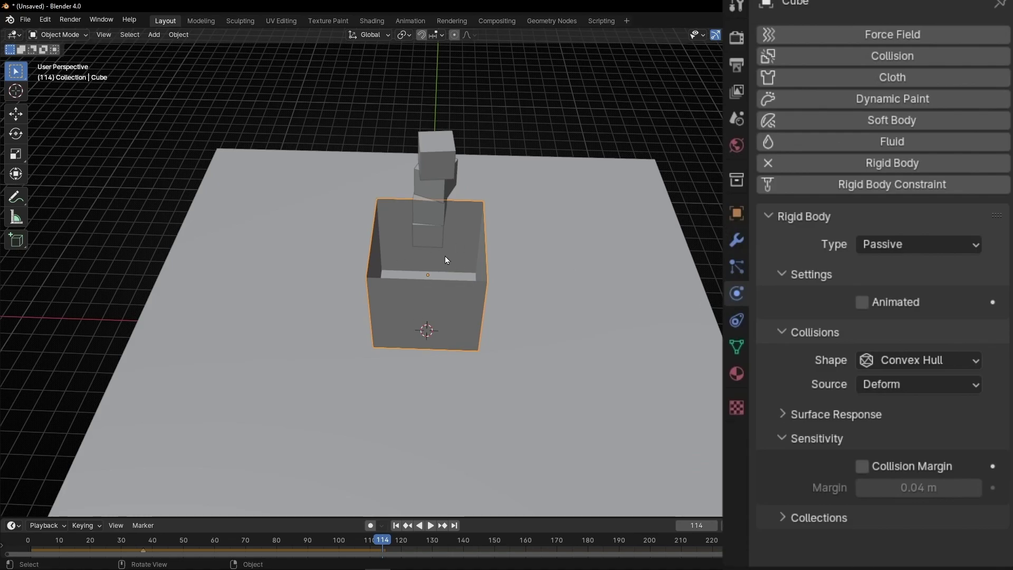
middle_drag(445, 255, 457, 213)
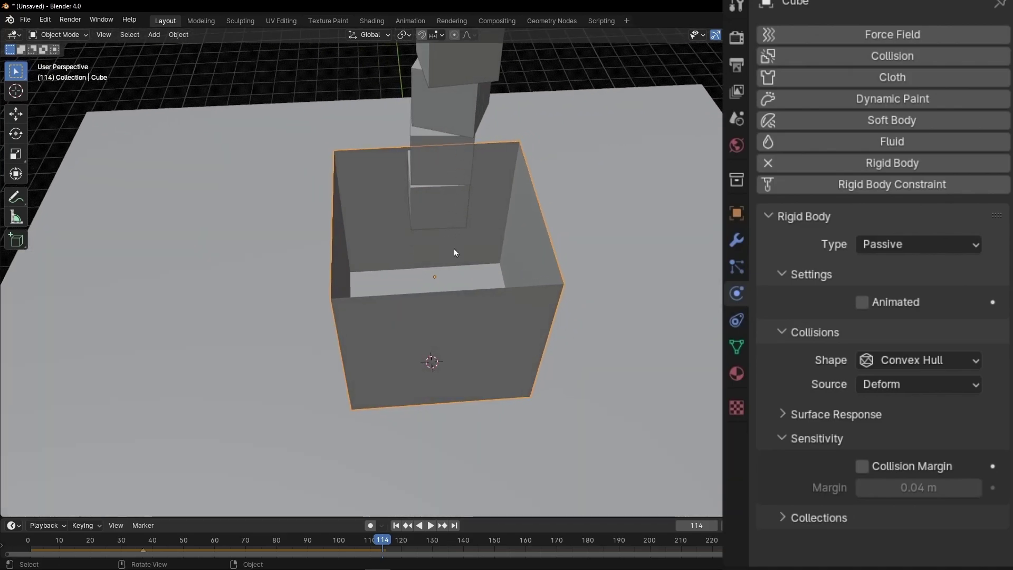
middle_drag(455, 252, 485, 199)
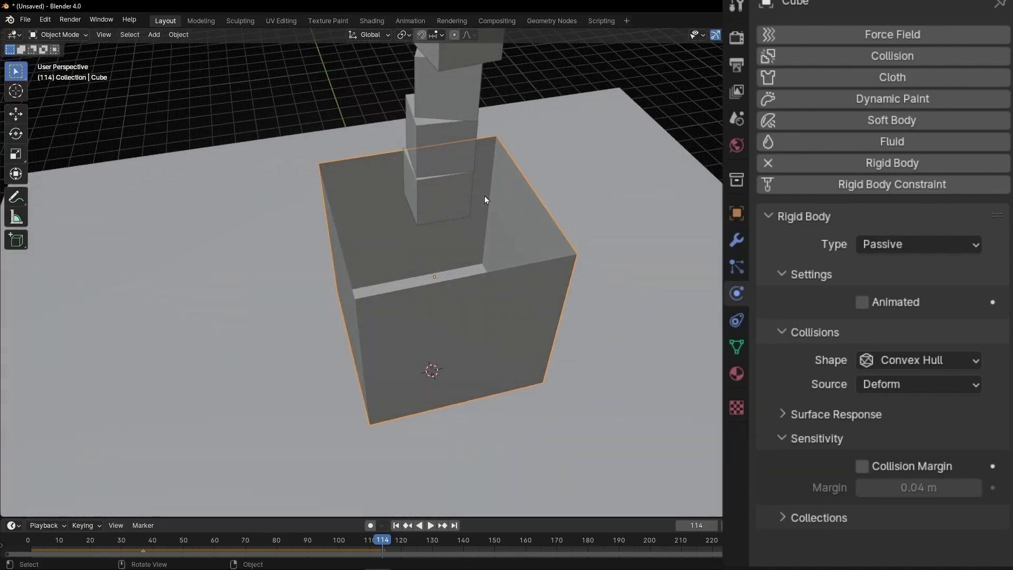
- Set the open box's collision shape to Mesh
click(912, 359)
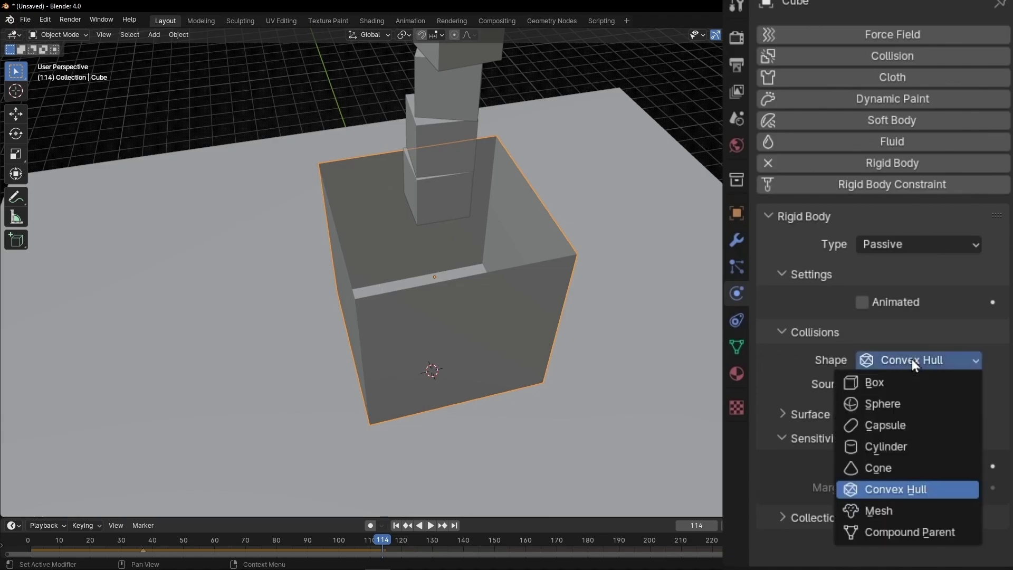
click(888, 514)
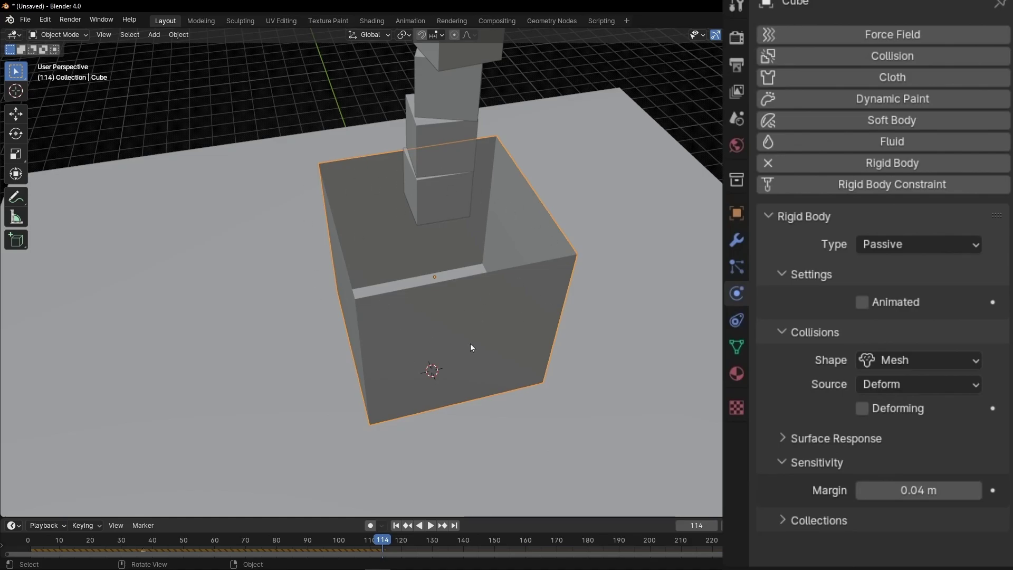
middle_drag(471, 347, 374, 237)
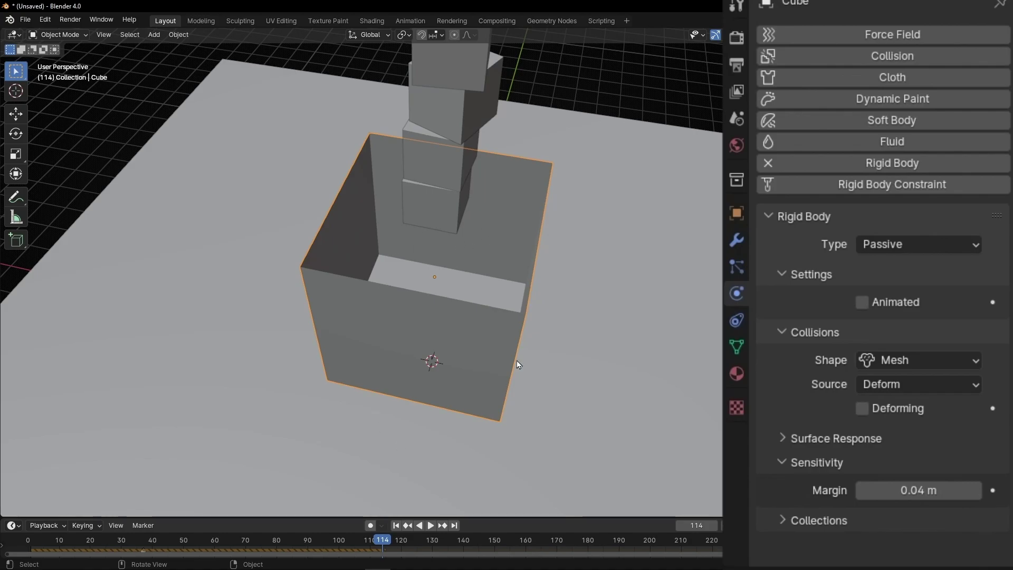
- Rewind to frame 1 and replay the simulation, watching the cubes fall from above the box
click(396, 525)
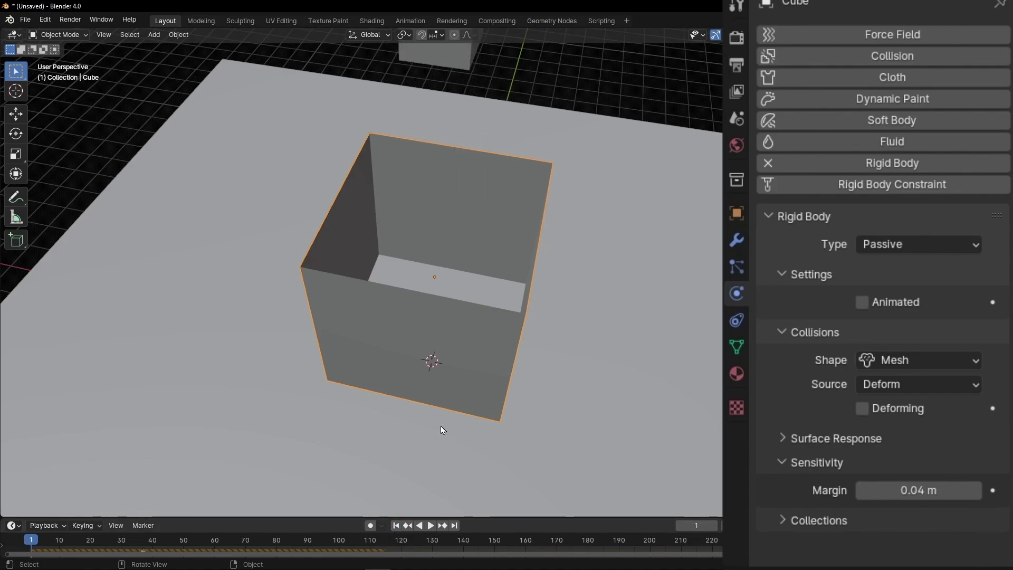
scroll(469, 276, down, 4)
key(space)
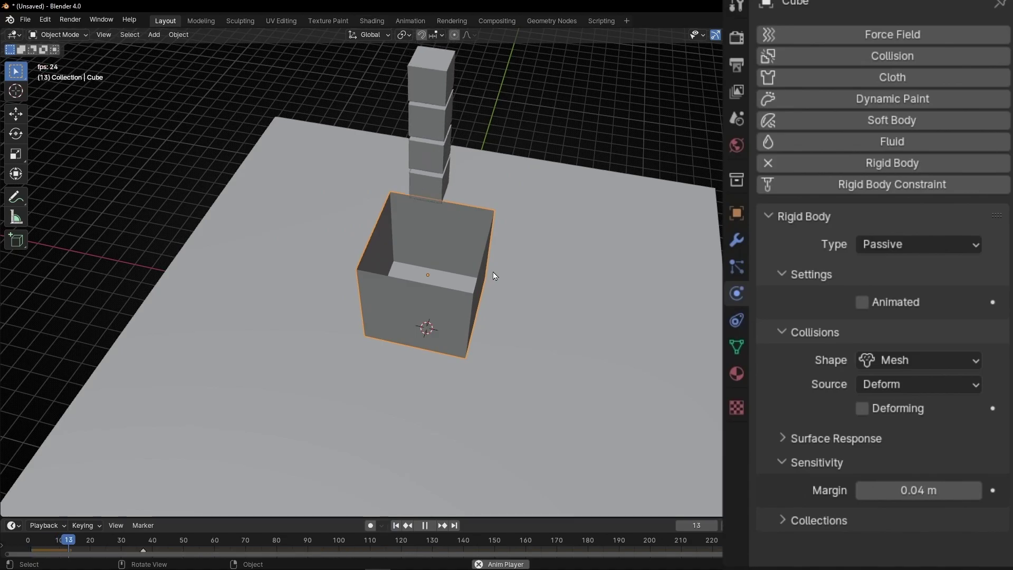
scroll(454, 271, up, 3)
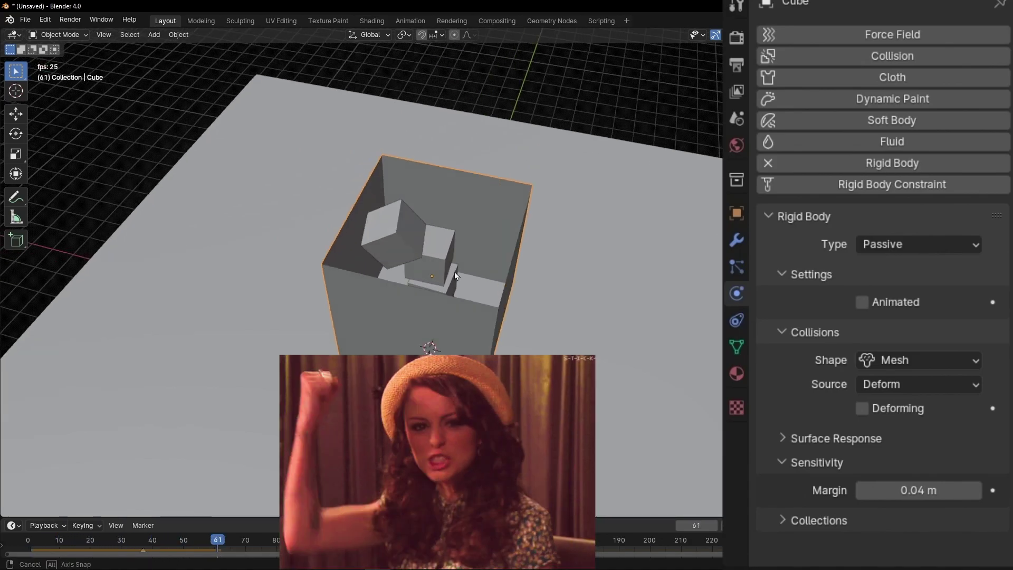
key(space)
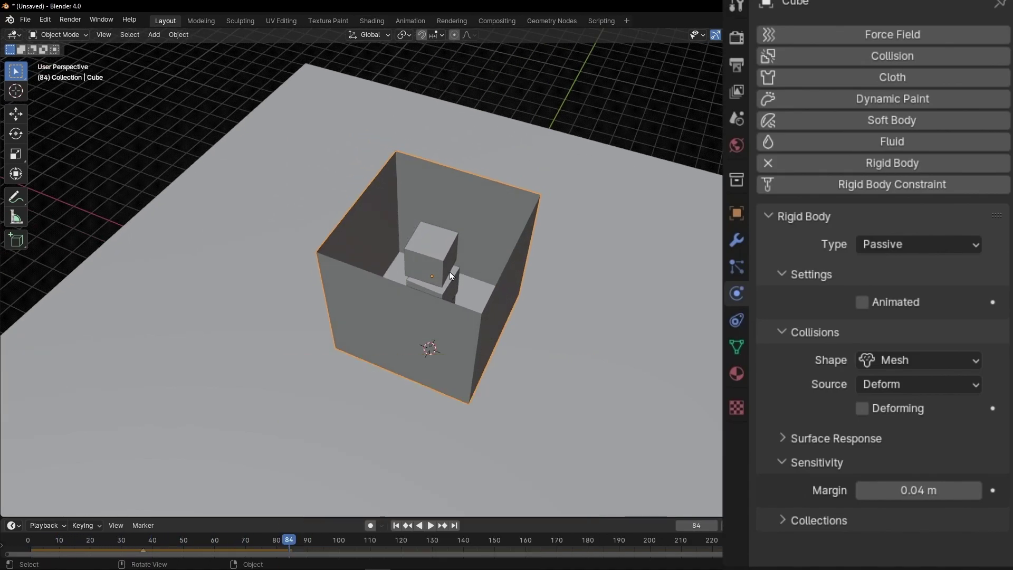
key(space)
middle_drag(451, 292, 449, 318)
key(space)
- Re-pick Mesh as the box's collision shape and replay to frame 127, cubes dropping inside
click(876, 360)
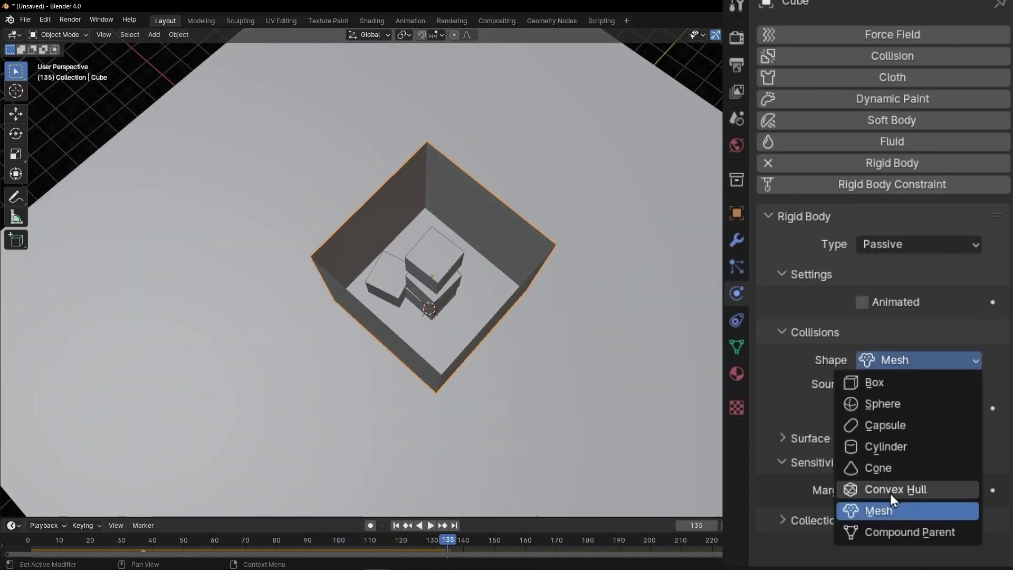
click(891, 511)
scroll(512, 347, down, 3)
middle_drag(511, 346, 572, 292)
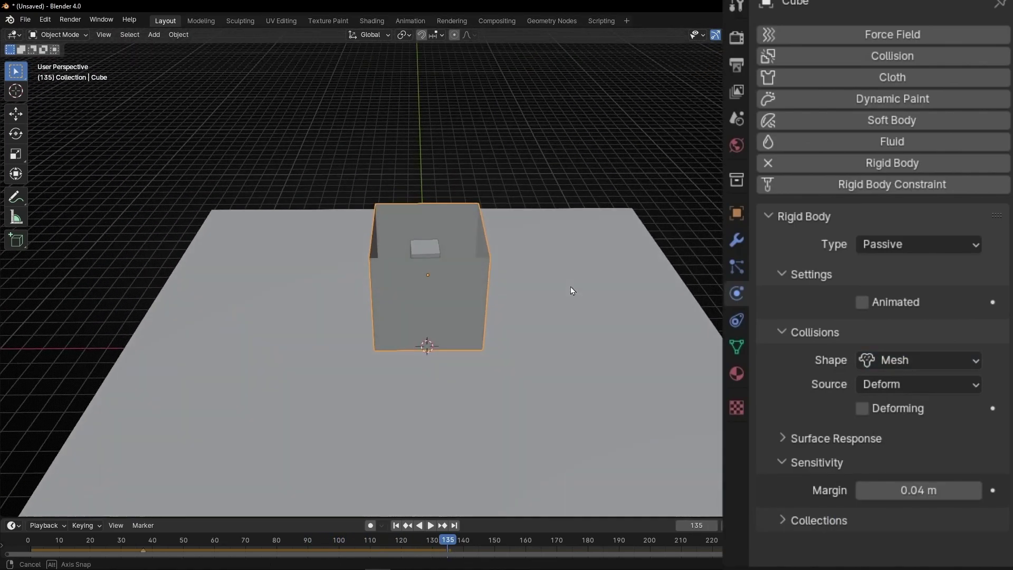
click(394, 525)
key(space)
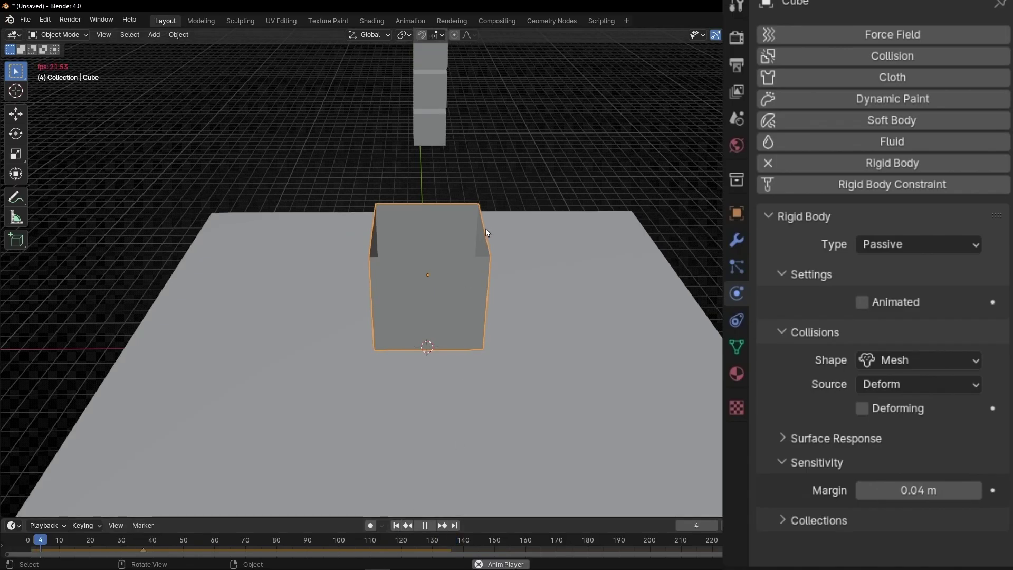
scroll(470, 176, down, 2)
middle_drag(436, 257, 465, 248)
key(space)
click(923, 361)
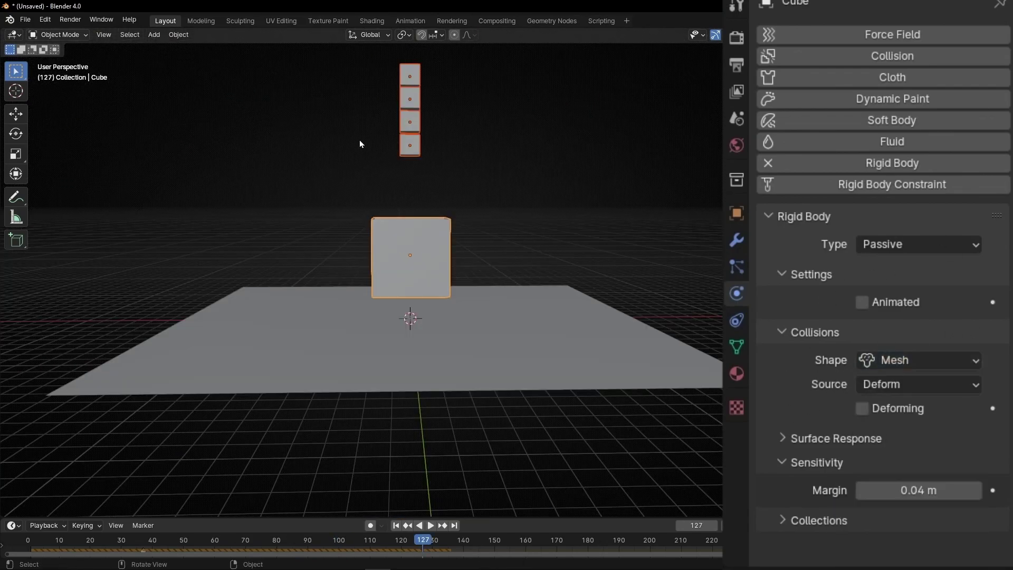
- Delete the box and cubes, add a Suzanne monkey head, and lift it high above the plane
key(Delete)
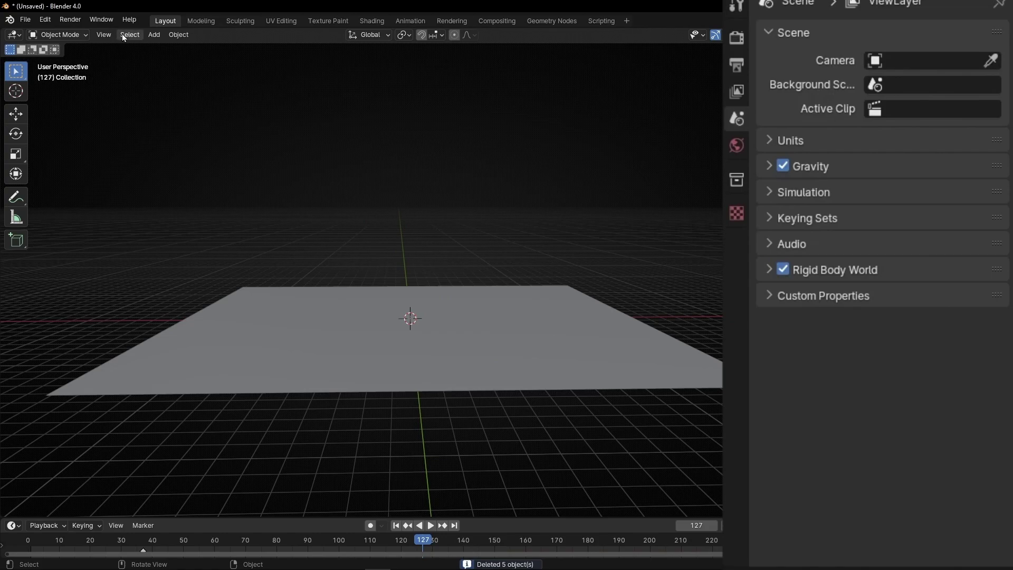
click(158, 36)
mouse_move(160, 44)
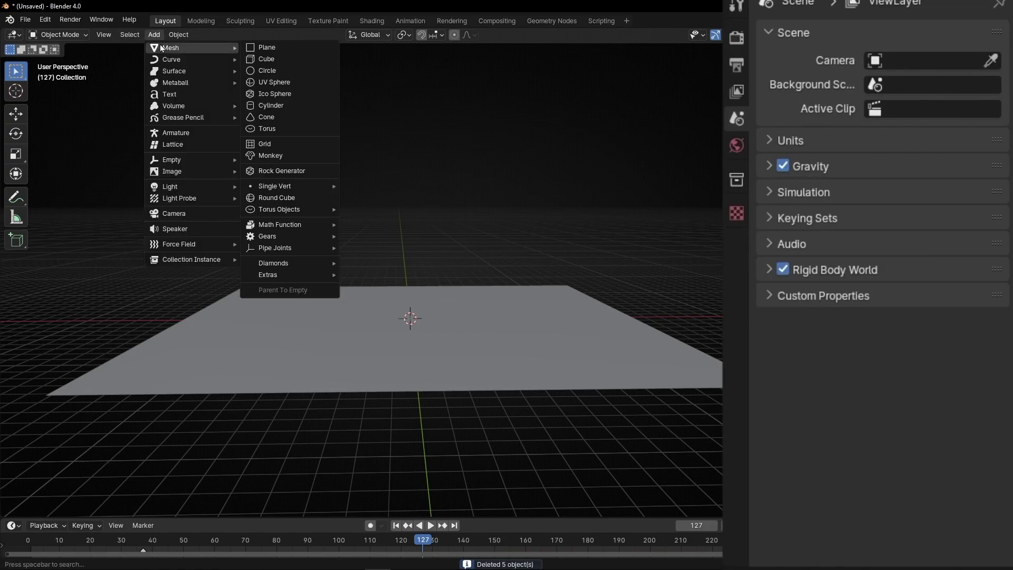
click(274, 154)
scroll(417, 221, up, 2)
key(g)
key(z)
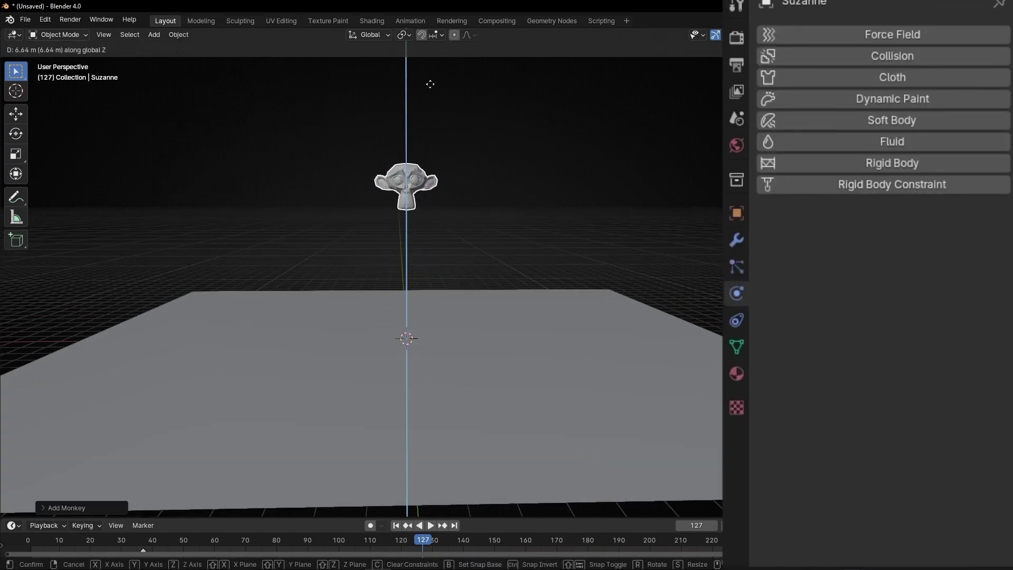
click(438, 89)
- Make the monkey an active Convex Hull rigid body and play its fall from frame 1
click(857, 164)
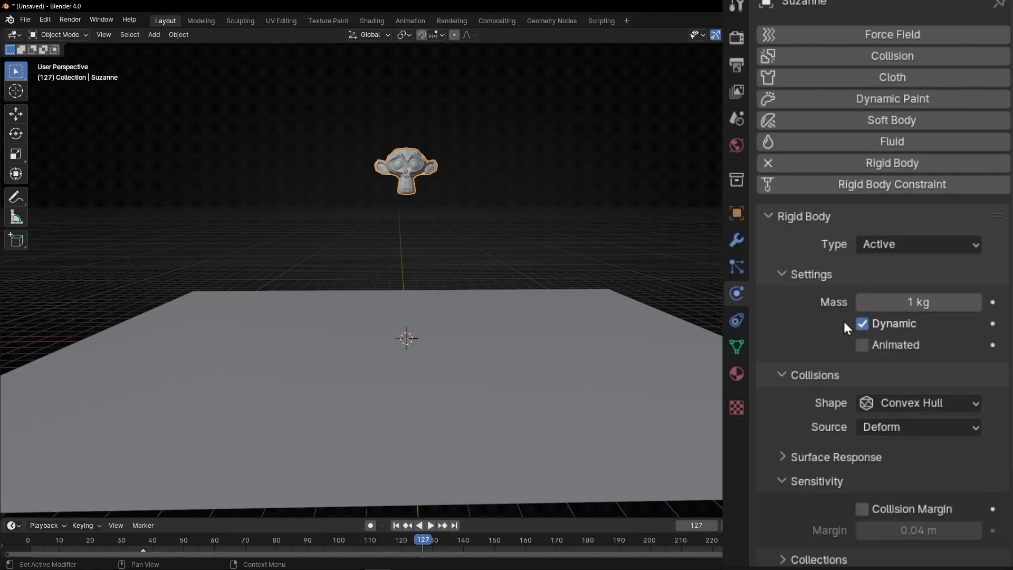
click(884, 401)
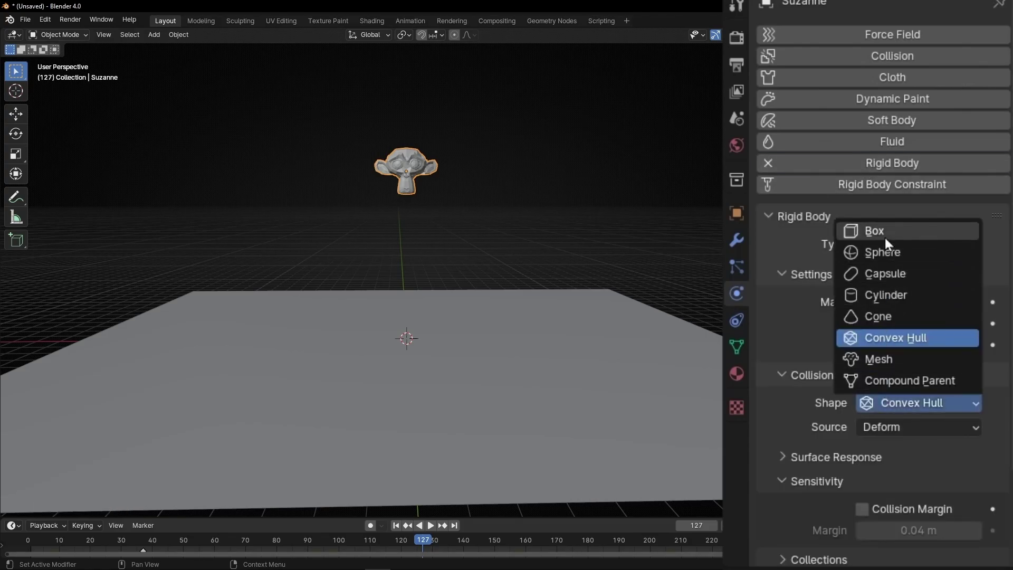
key(shift+Left)
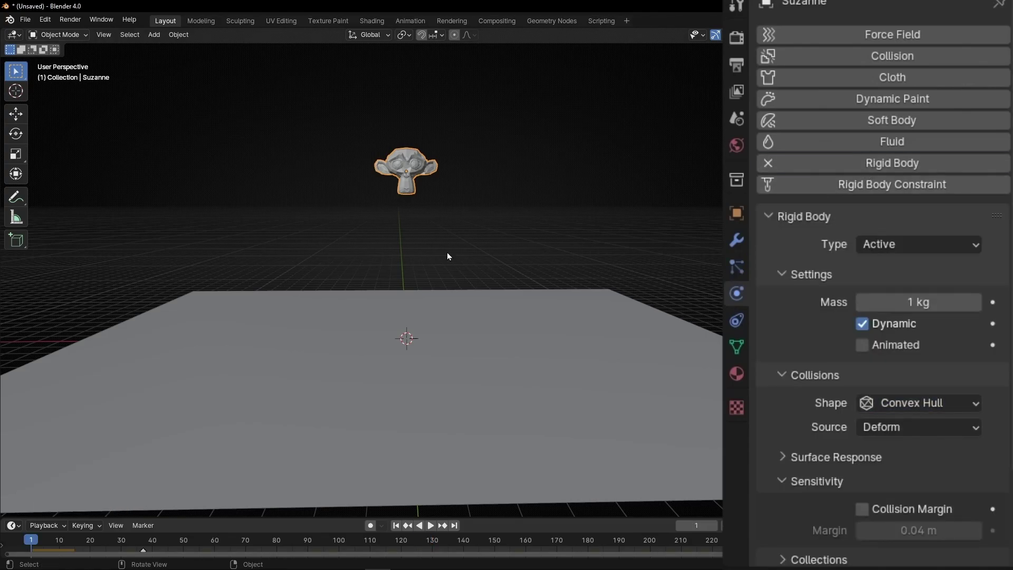
key(space)
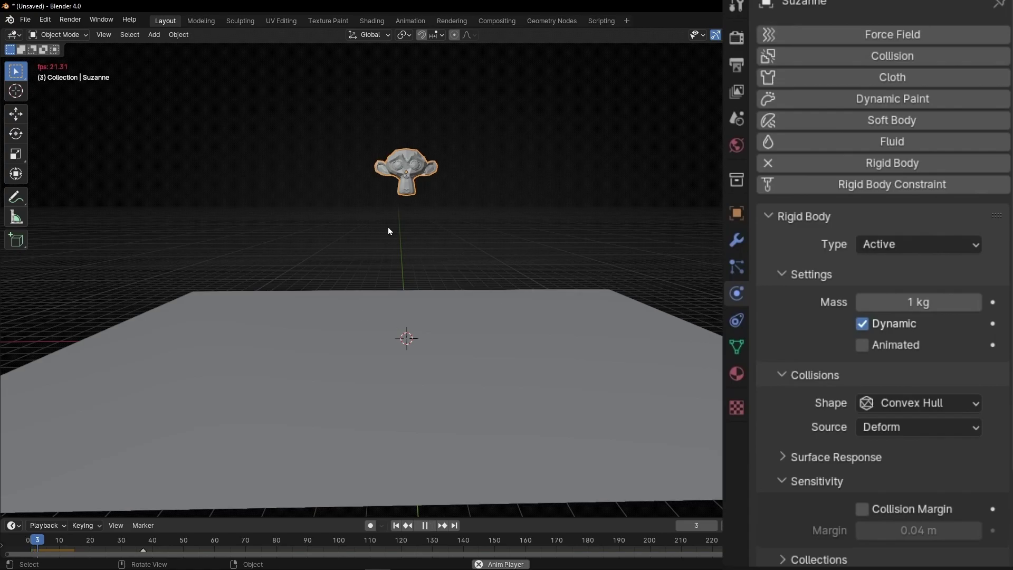
mouse_move(429, 329)
middle_down()
mouse_move(424, 318)
mouse_move(410, 333)
middle_up()
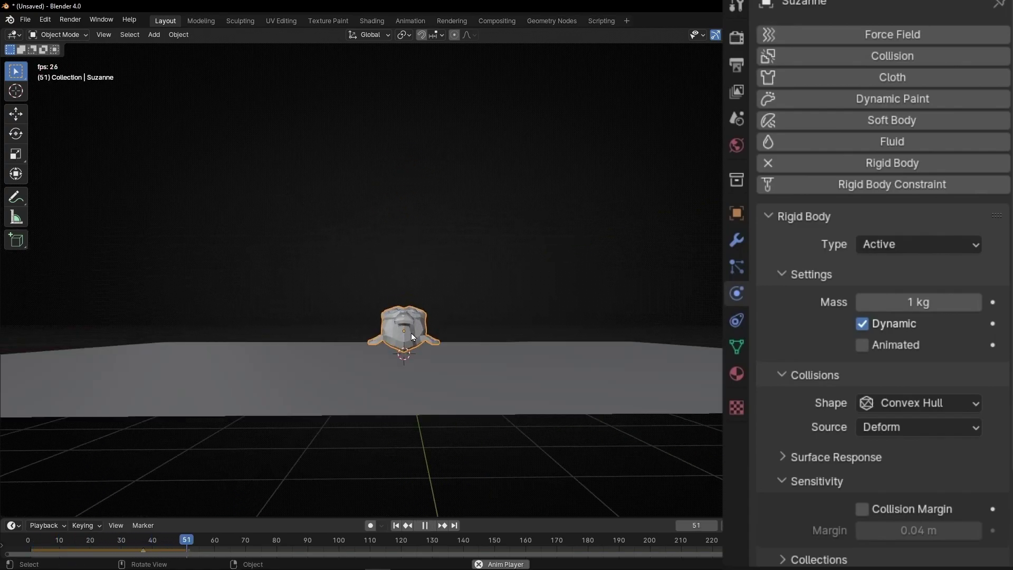
key(space)
- Set the monkey's collision shape to Box and replay the fall from the first frame
click(397, 526)
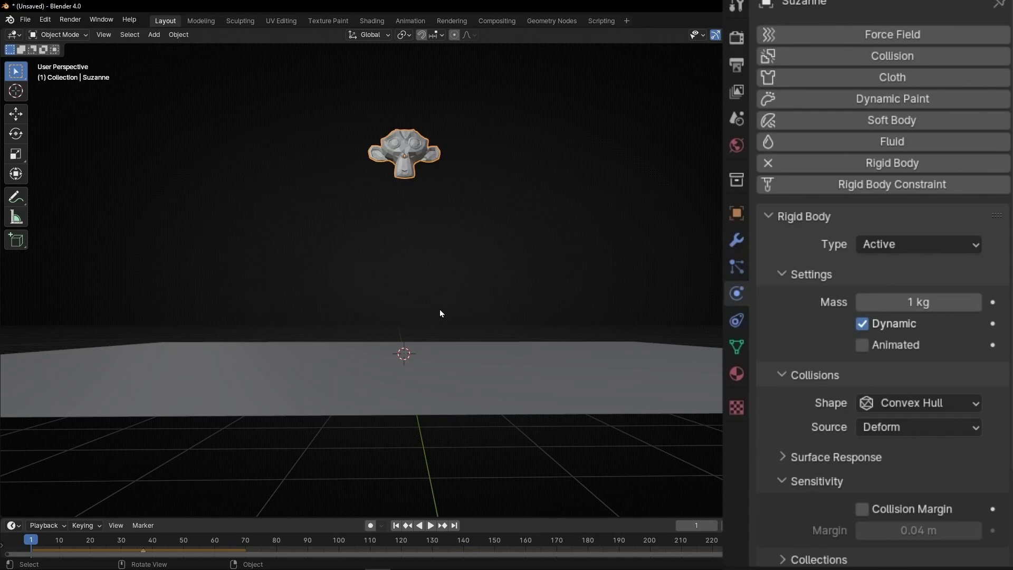
click(884, 405)
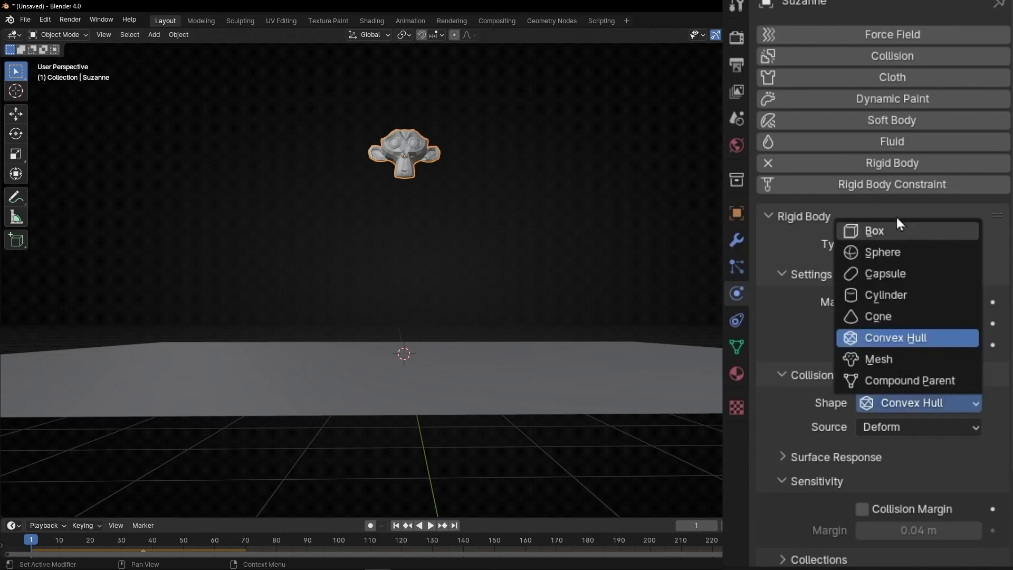
click(892, 230)
middle_drag(359, 138, 368, 156)
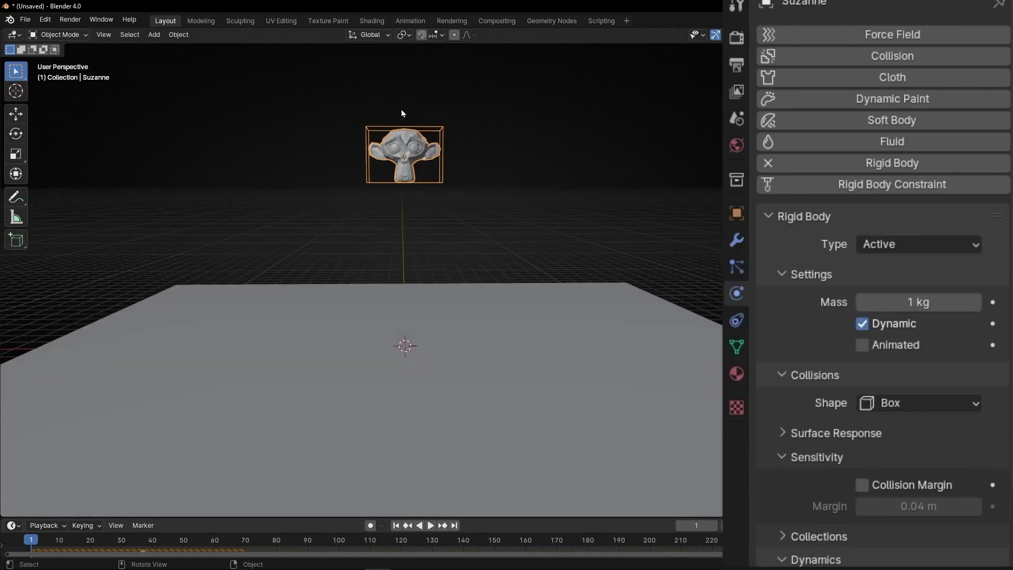
key(space)
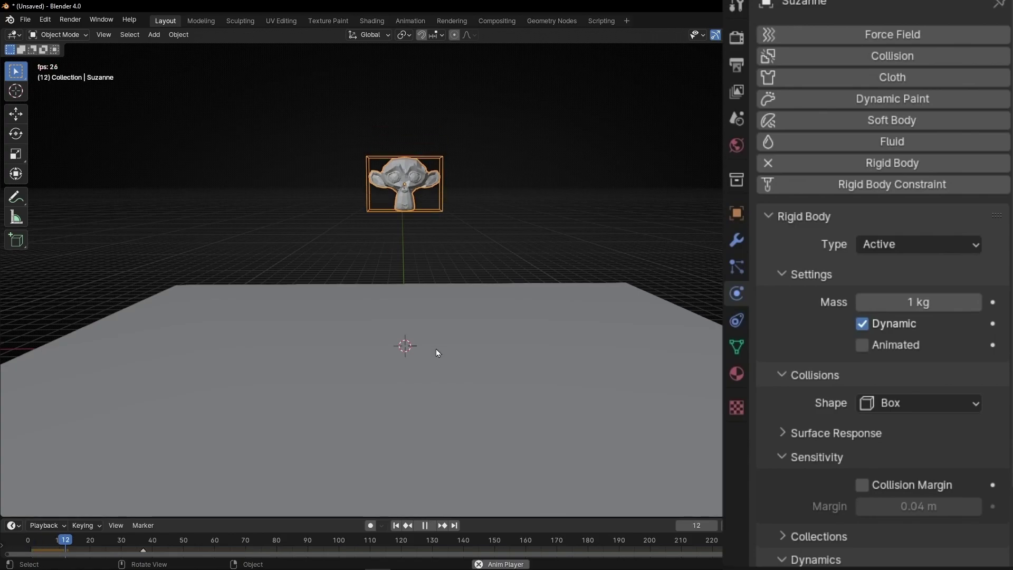
middle_drag(436, 349, 434, 321)
key(space)
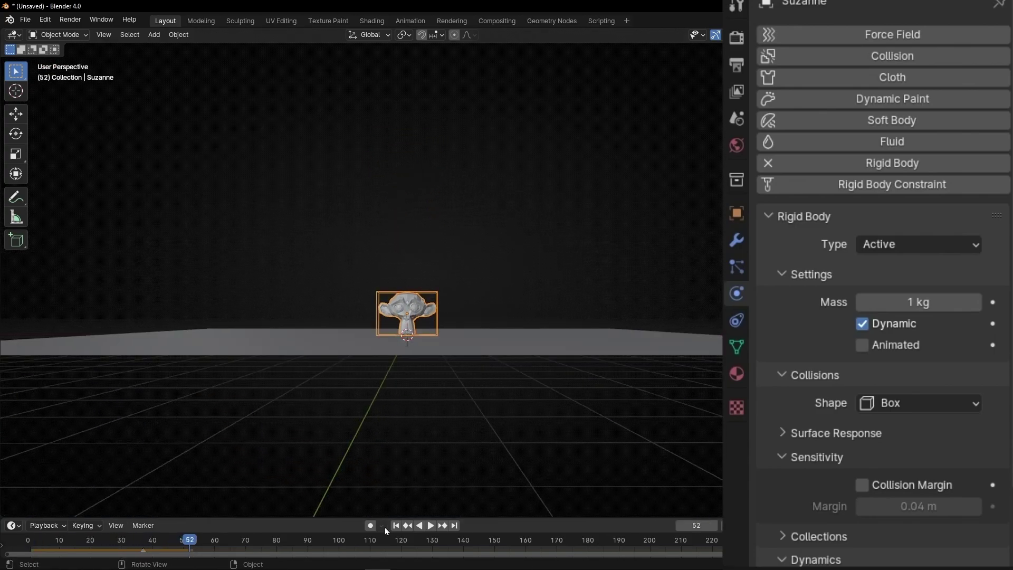
- Switch the collision shape to Sphere and replay the fall until the monkey lands
click(395, 526)
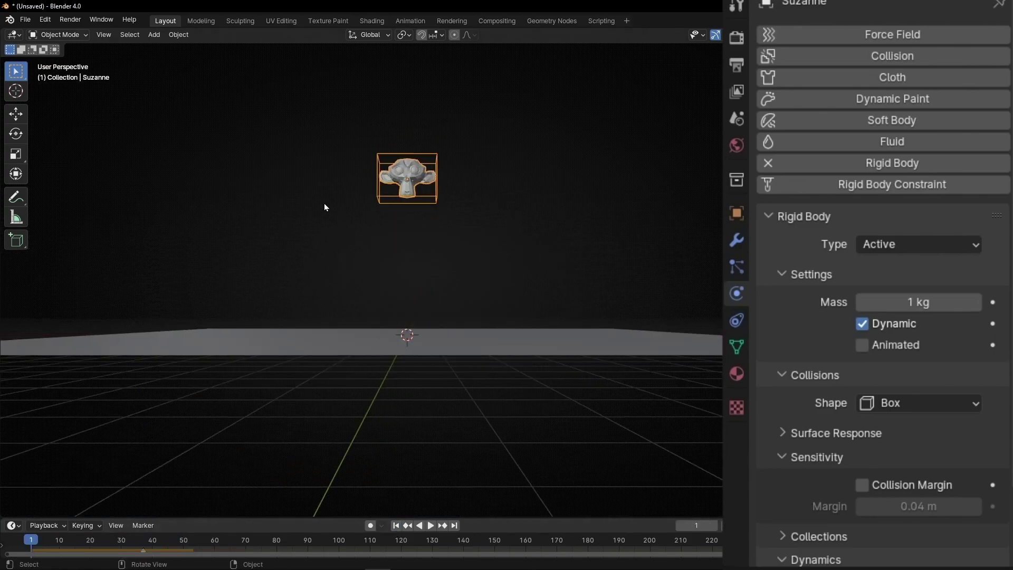
click(903, 400)
click(891, 254)
key(space)
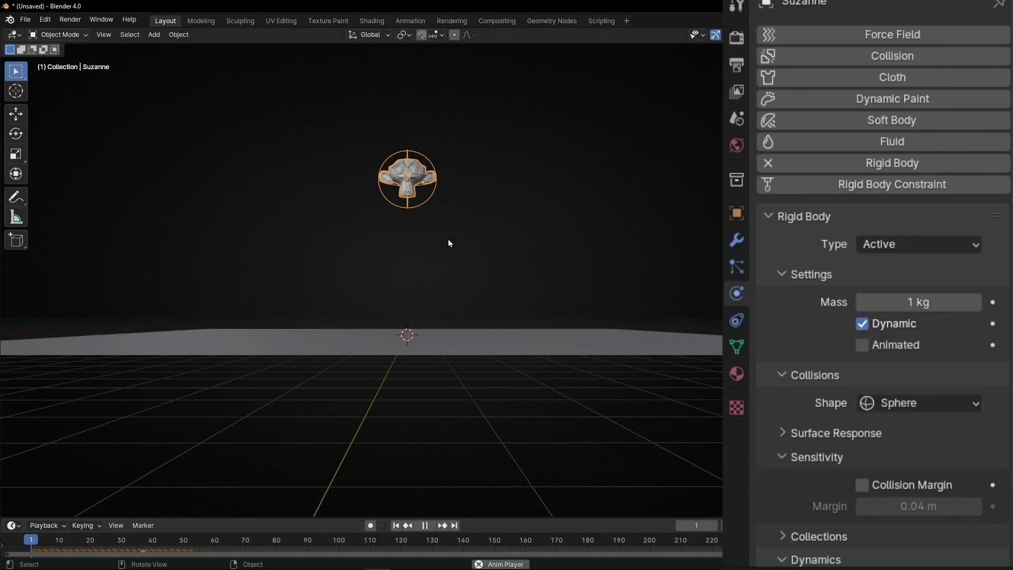
key(space)
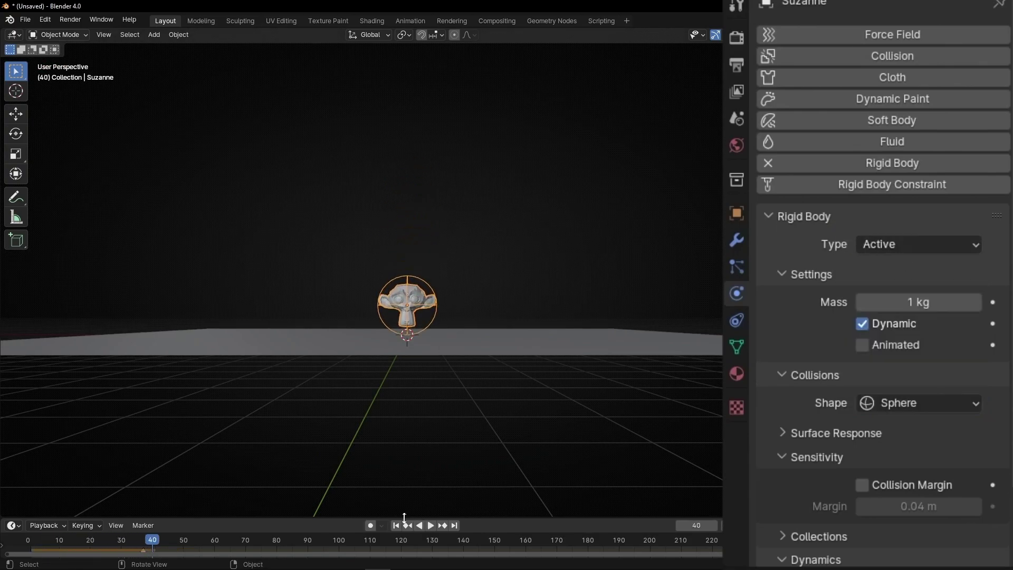
- Tilt the monkey at frame 1 and replay its Sphere-collision fall
key(shift+Left)
key(r)
click(412, 255)
key(space)
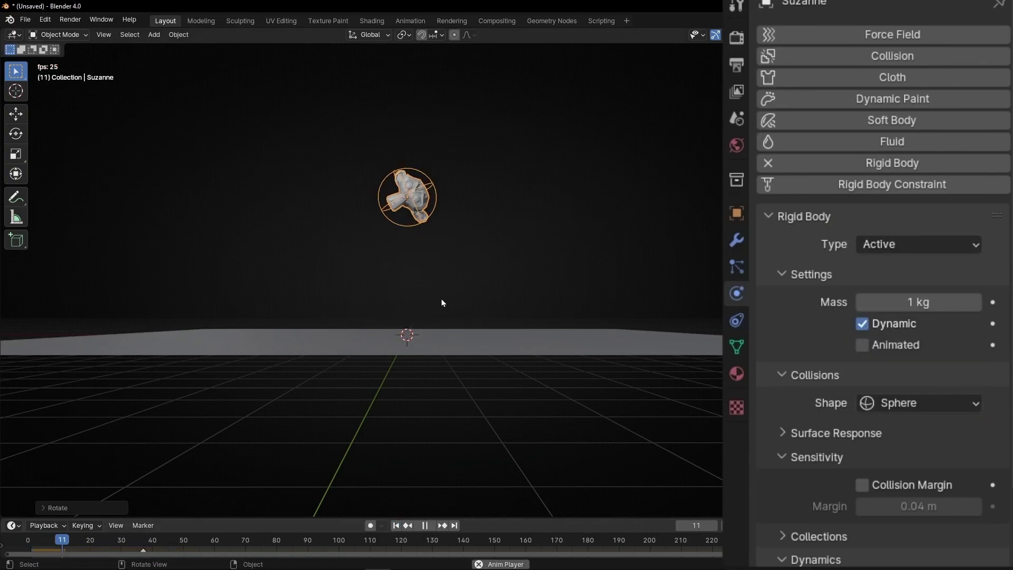
key(space)
key(shift+Left)
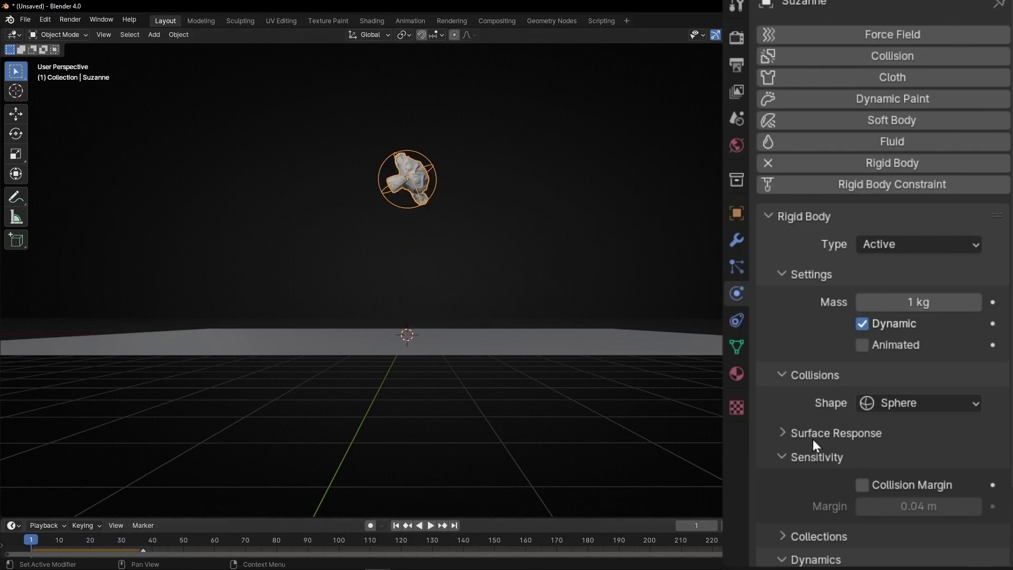
click(907, 409)
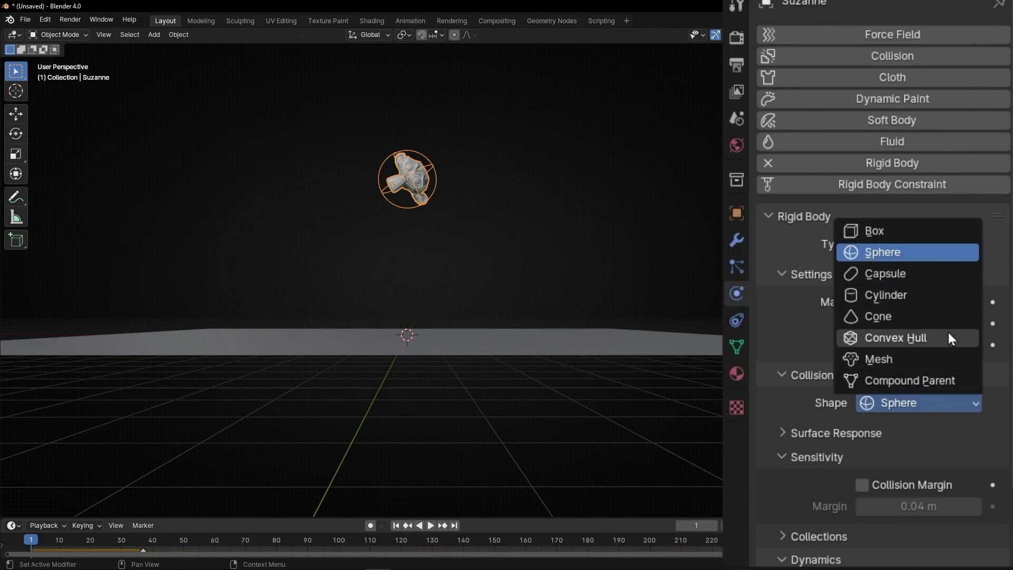
- Change Suzanne's collision shape from Sphere to Mesh
click(878, 359)
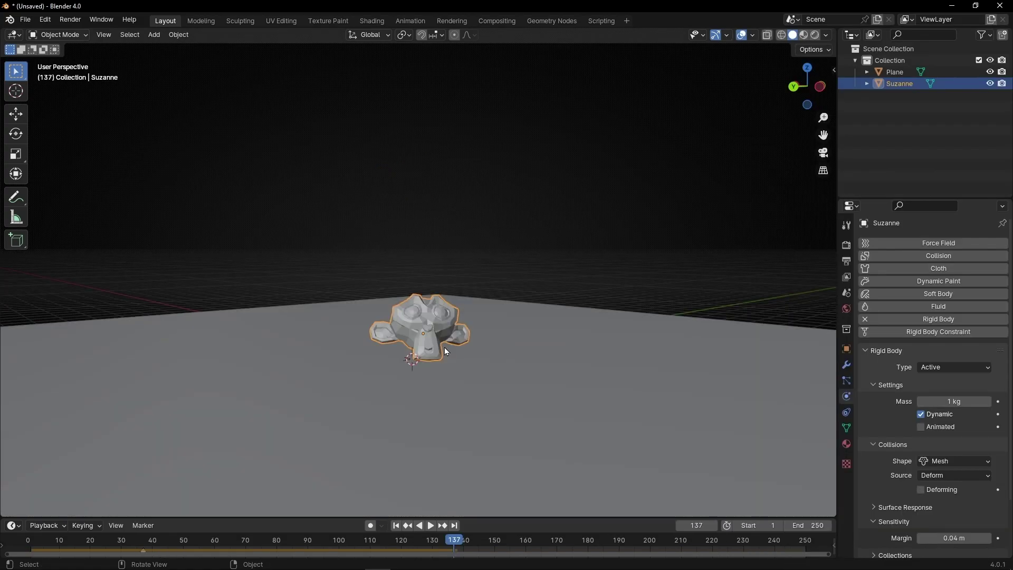